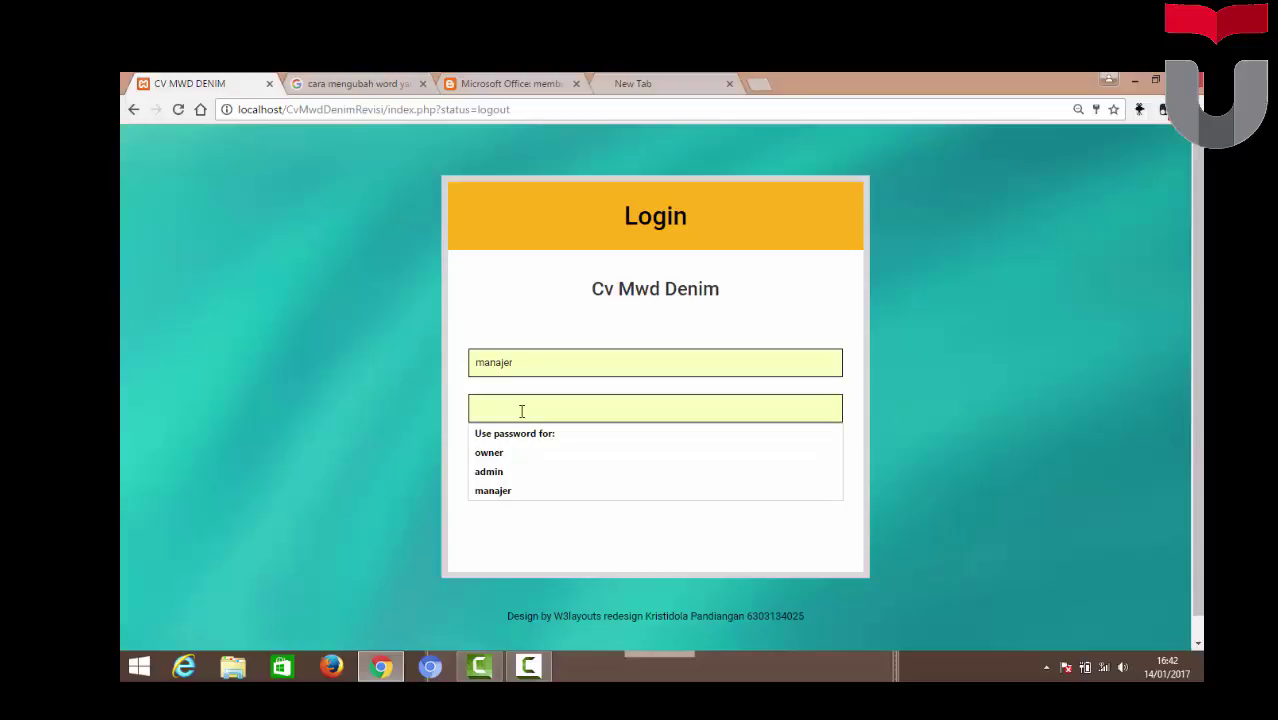
Enter the manager's password, log in, and dismiss the welcome alert
type("m")
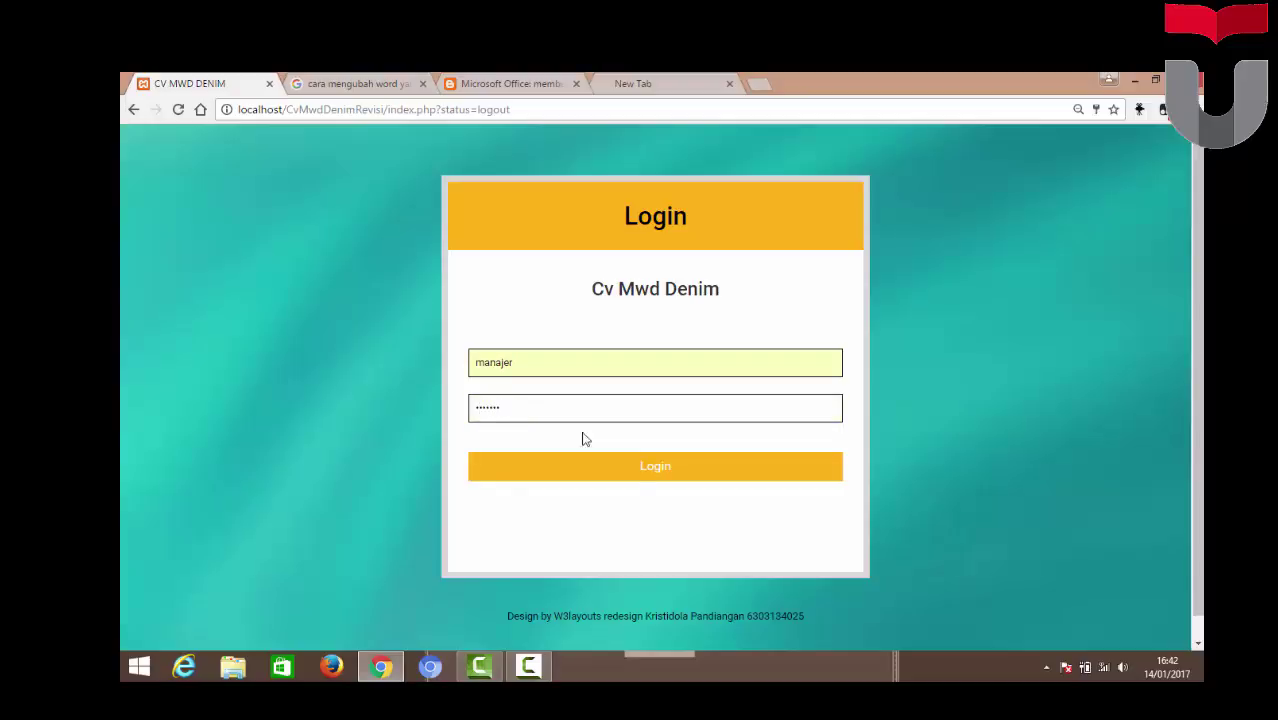
left_click(654, 470)
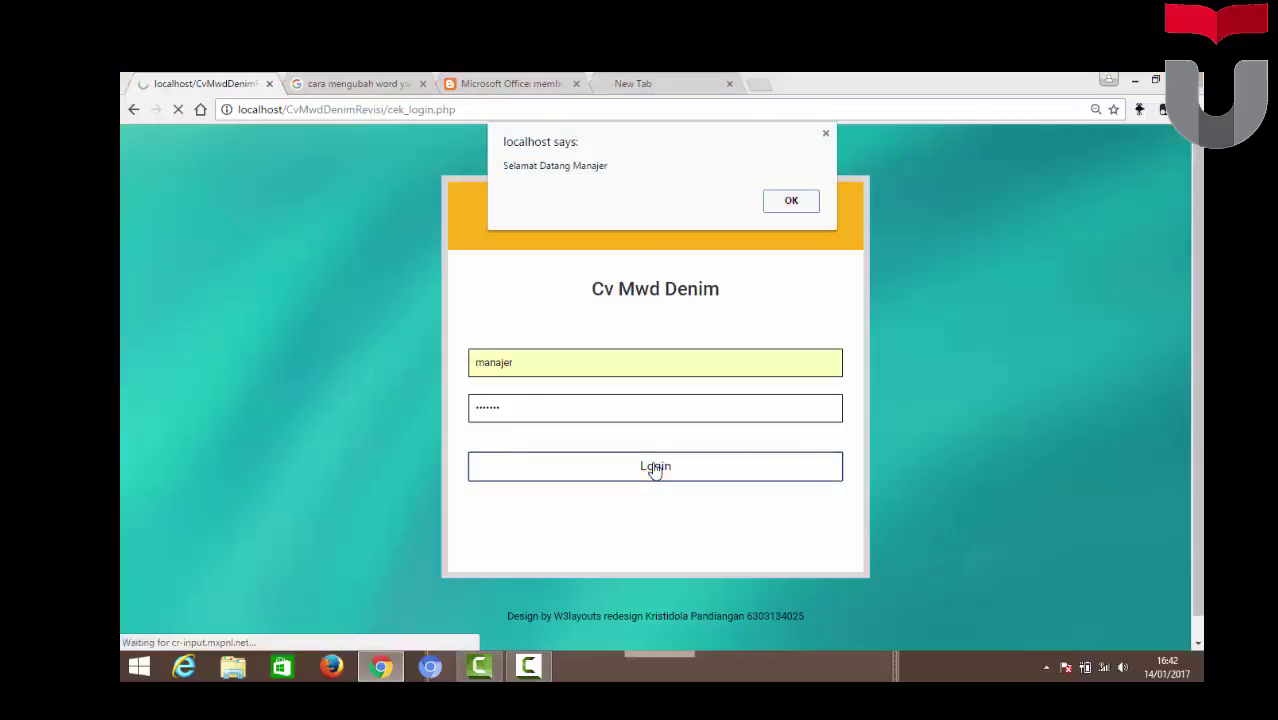
left_click(791, 203)
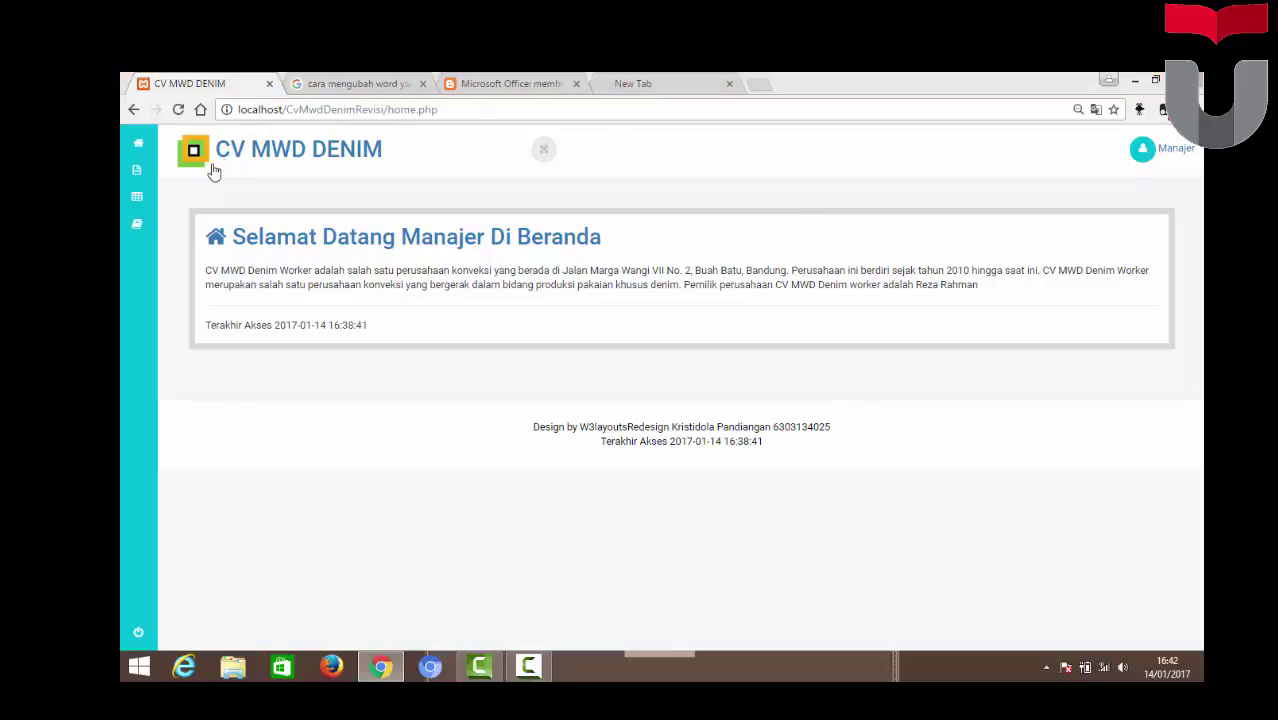
mouse_move(145, 160)
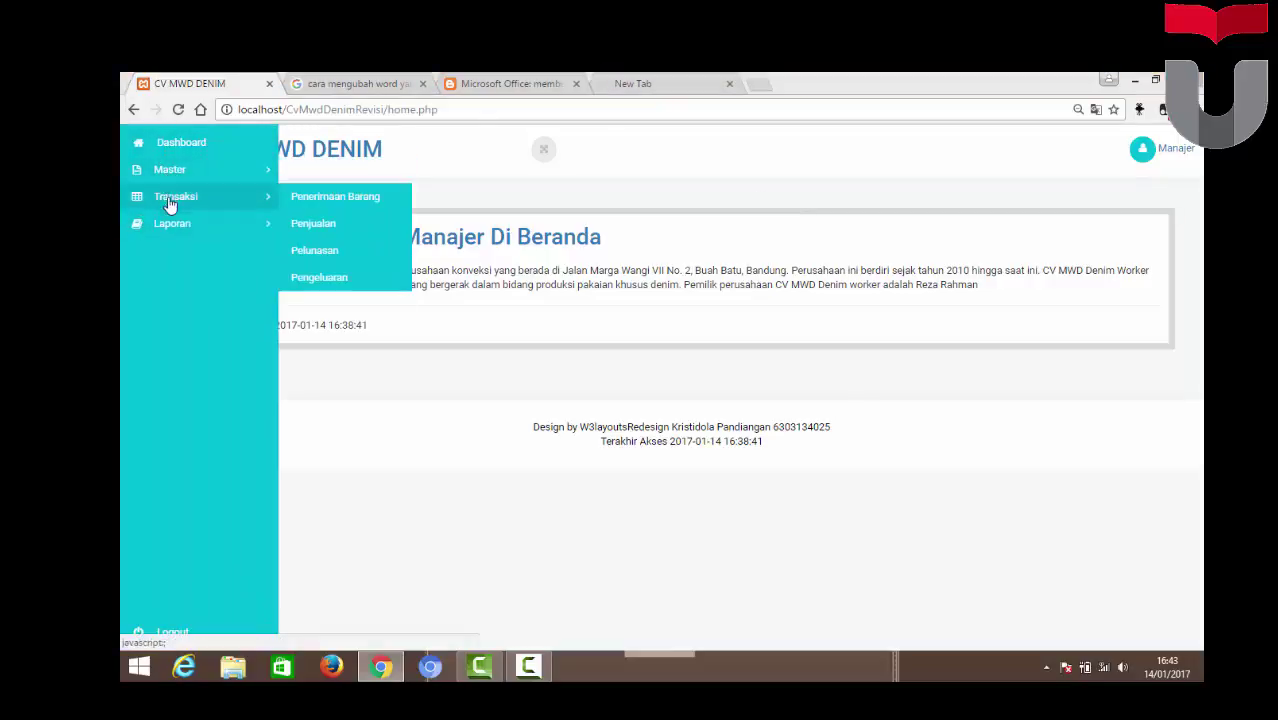
mouse_move(172, 228)
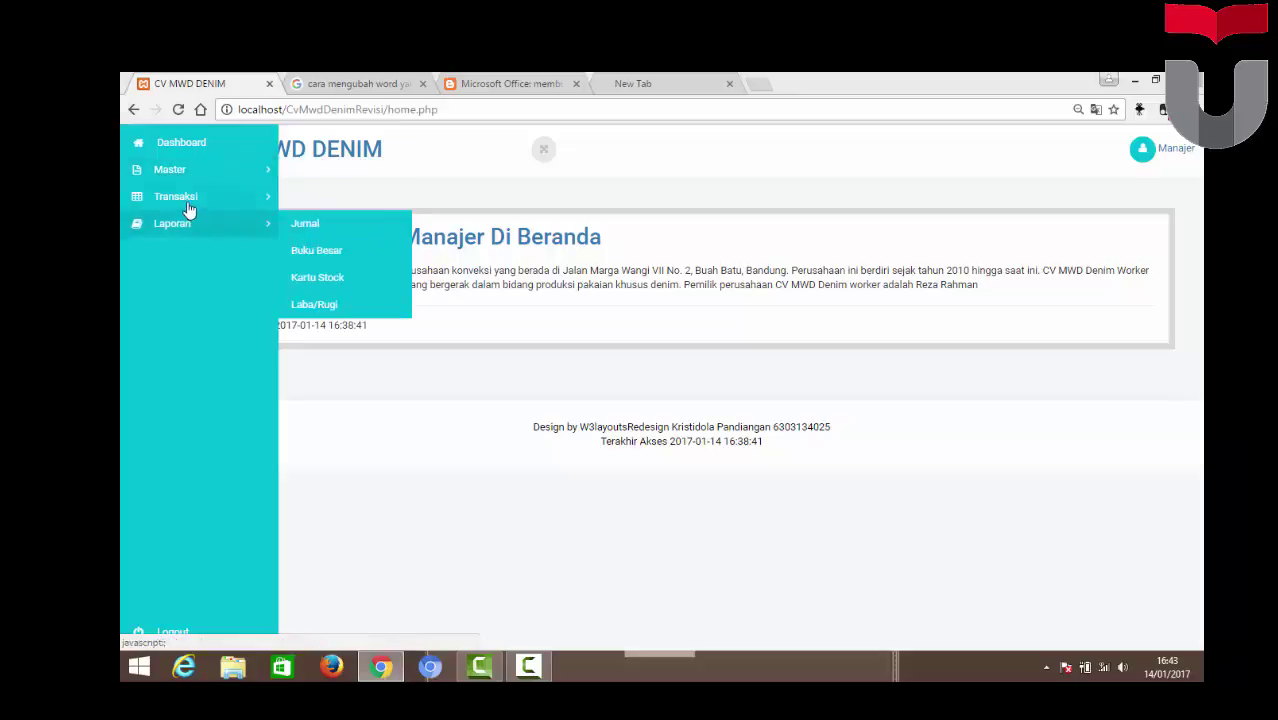
mouse_move(190, 205)
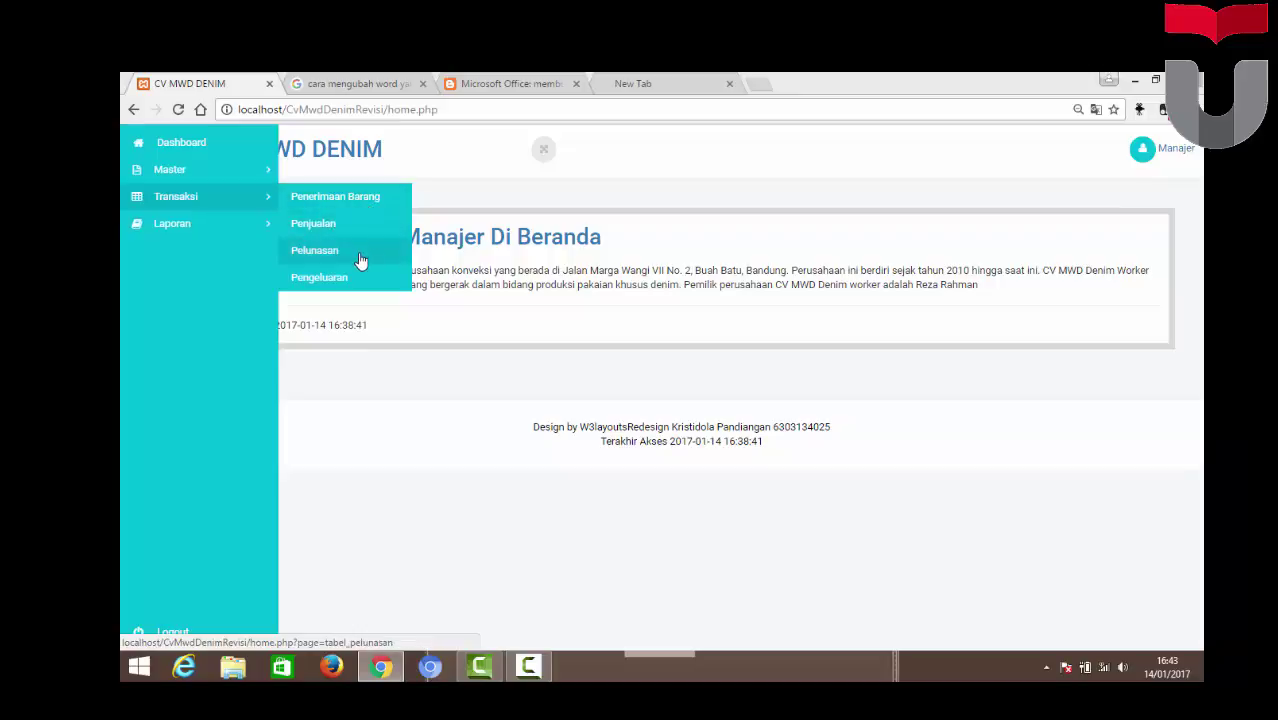
left_click(121, 232)
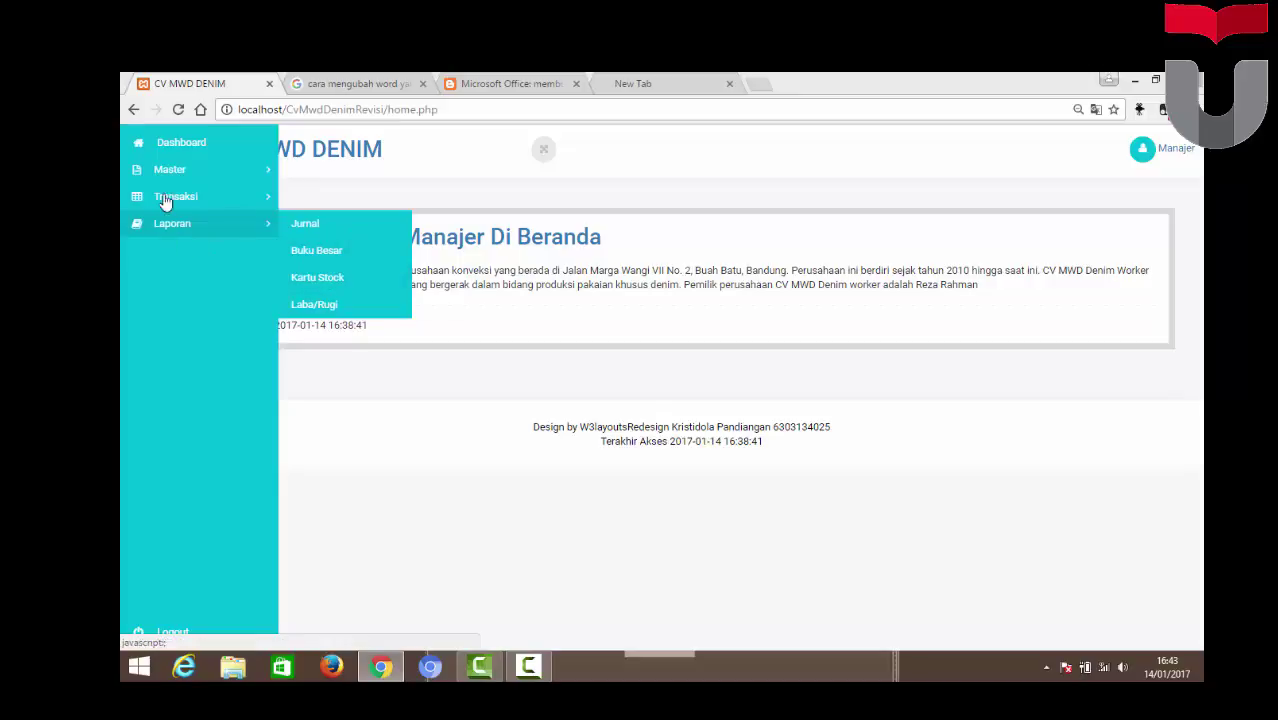
left_click(200, 180)
left_click(212, 199)
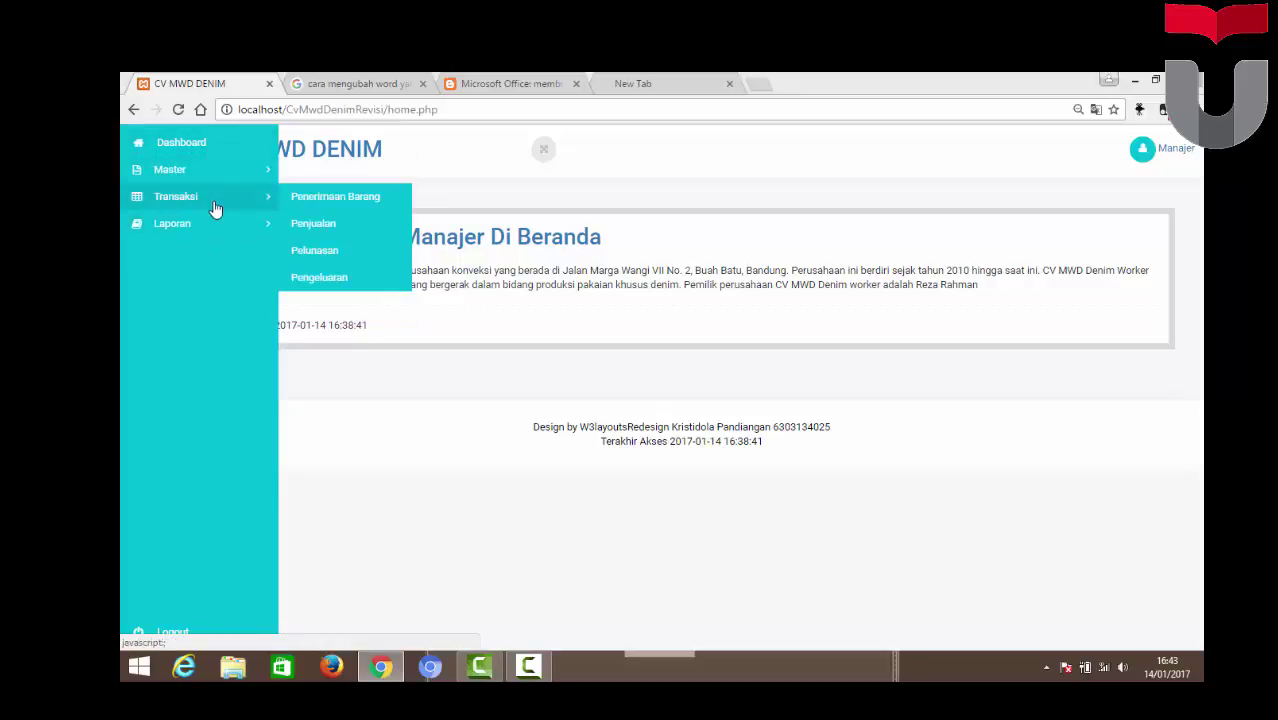
left_click(204, 168)
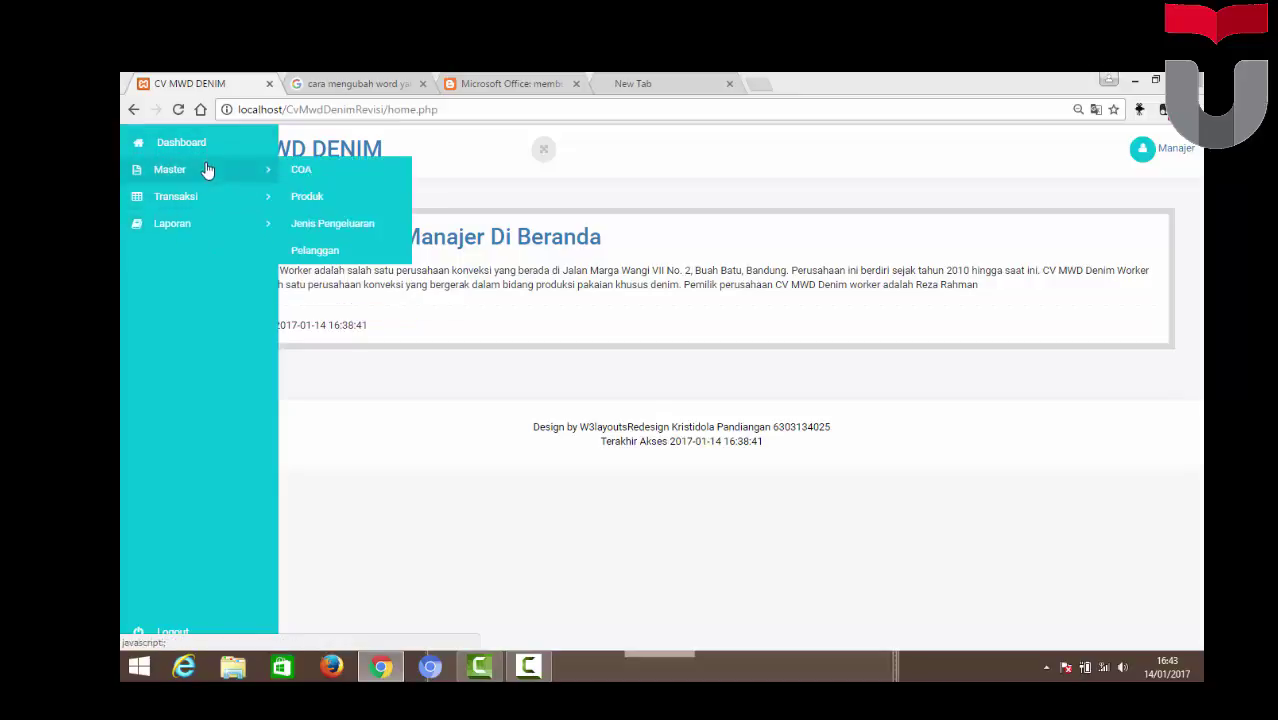
Open the Master > COA table listing the 11 account codes and names
left_click(307, 172)
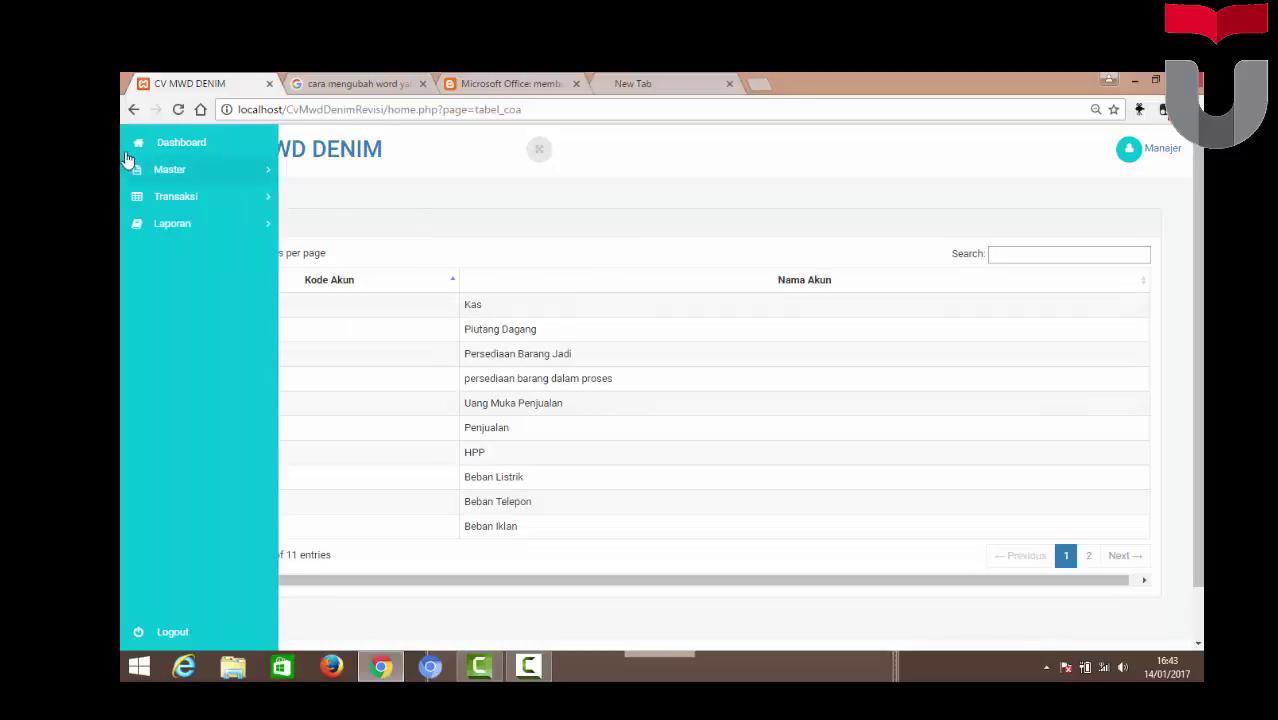
mouse_move(197, 183)
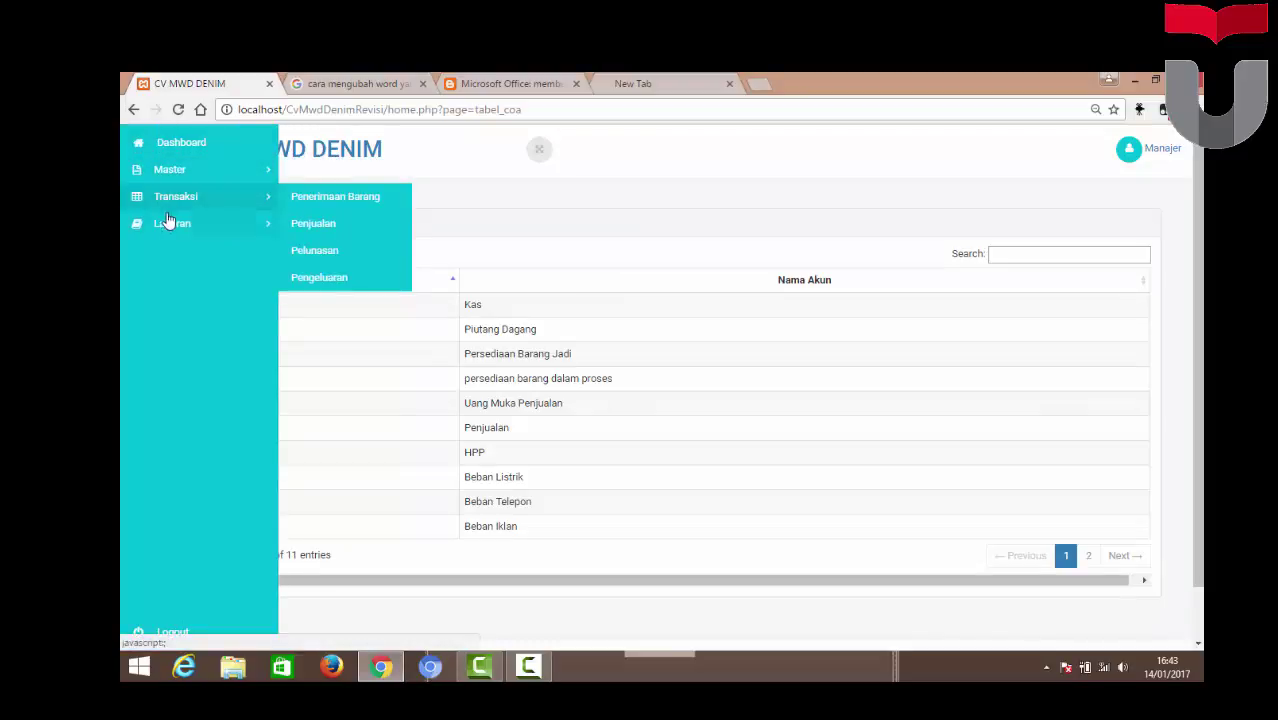
Store production batch P16070008 (Kaos Polo Denim) in the warehouse from Penerimaan Barang
left_click(326, 208)
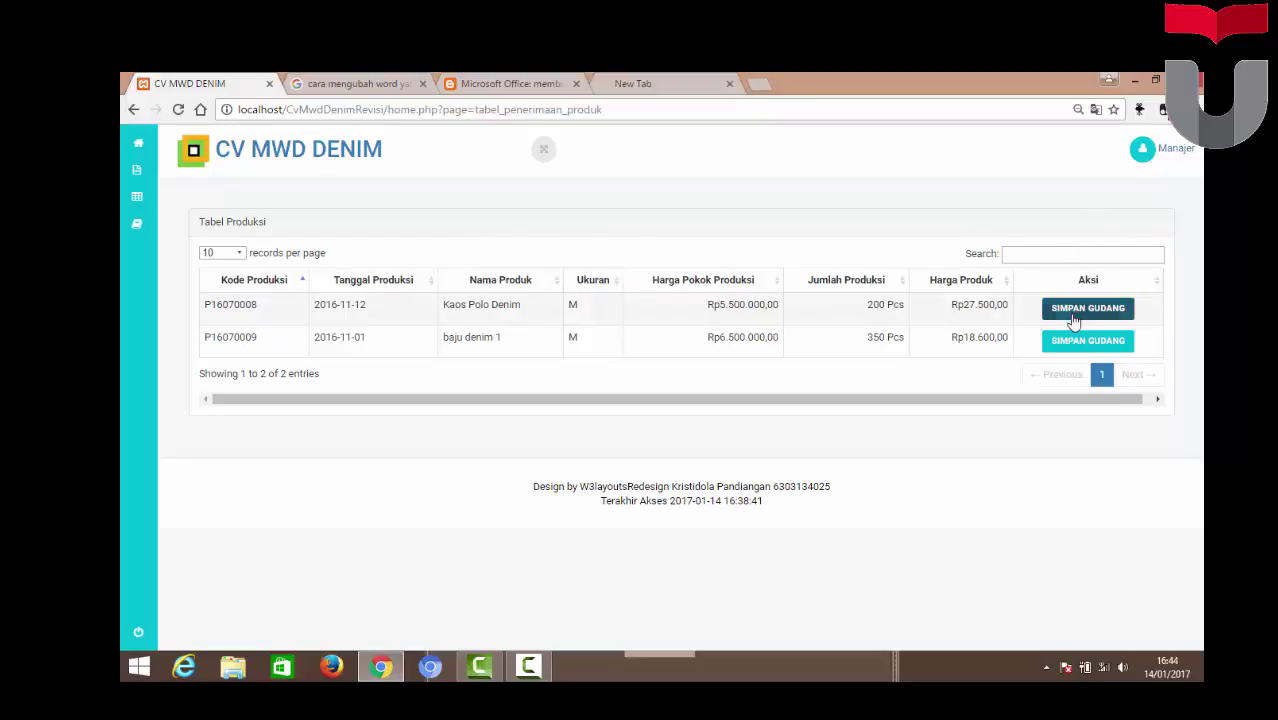
left_click(1075, 313)
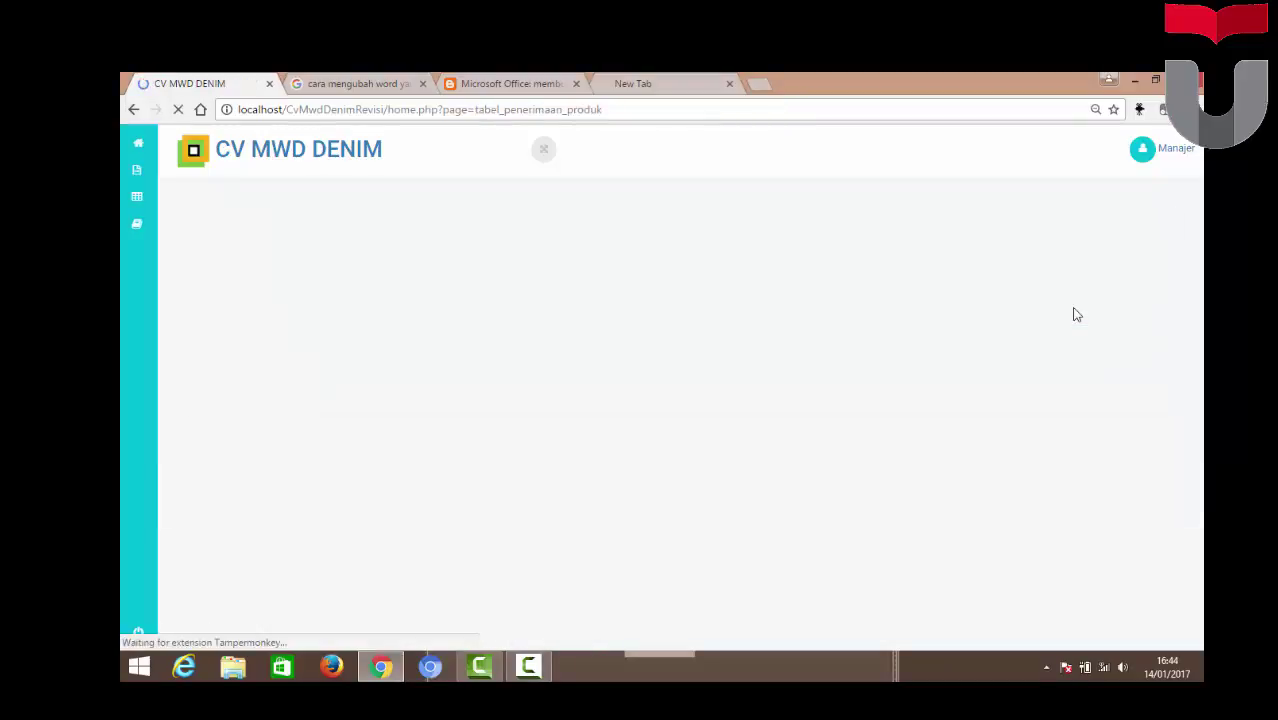
mouse_move(140, 205)
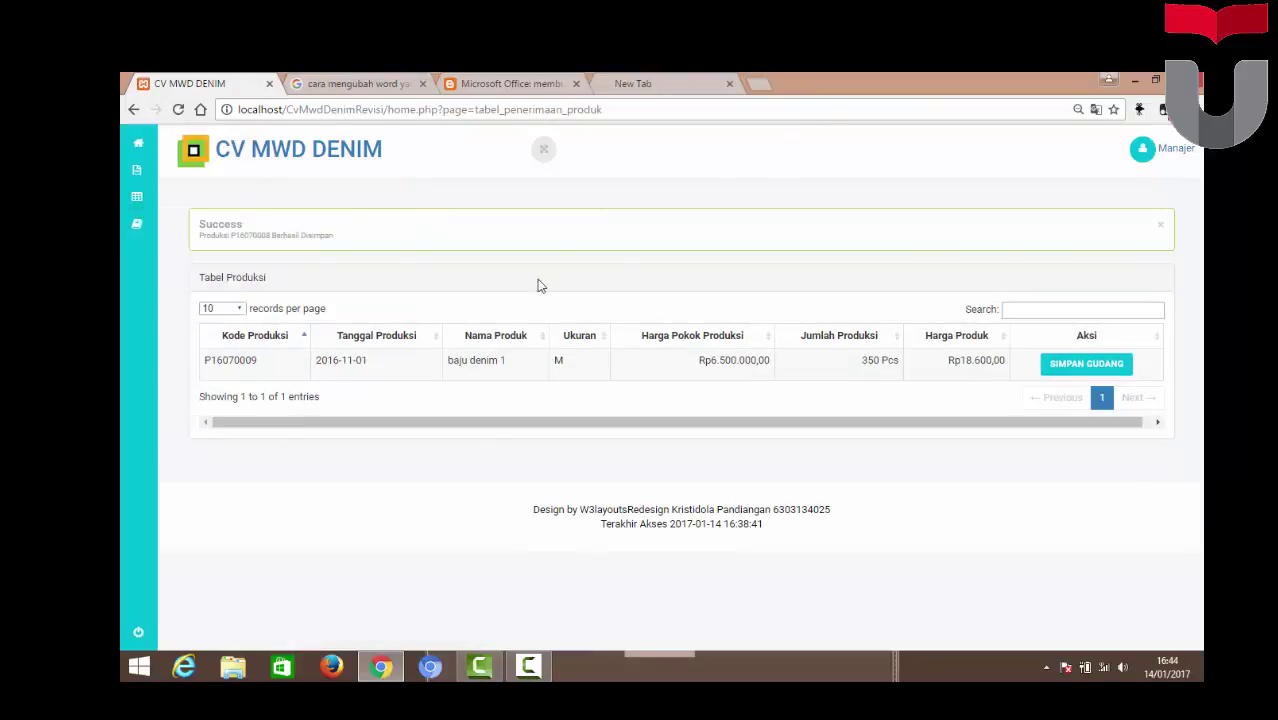
Check the product list (Kaos Polo Denim at 450 Pcs), then open the Penjualan sales table
mouse_move(170, 170)
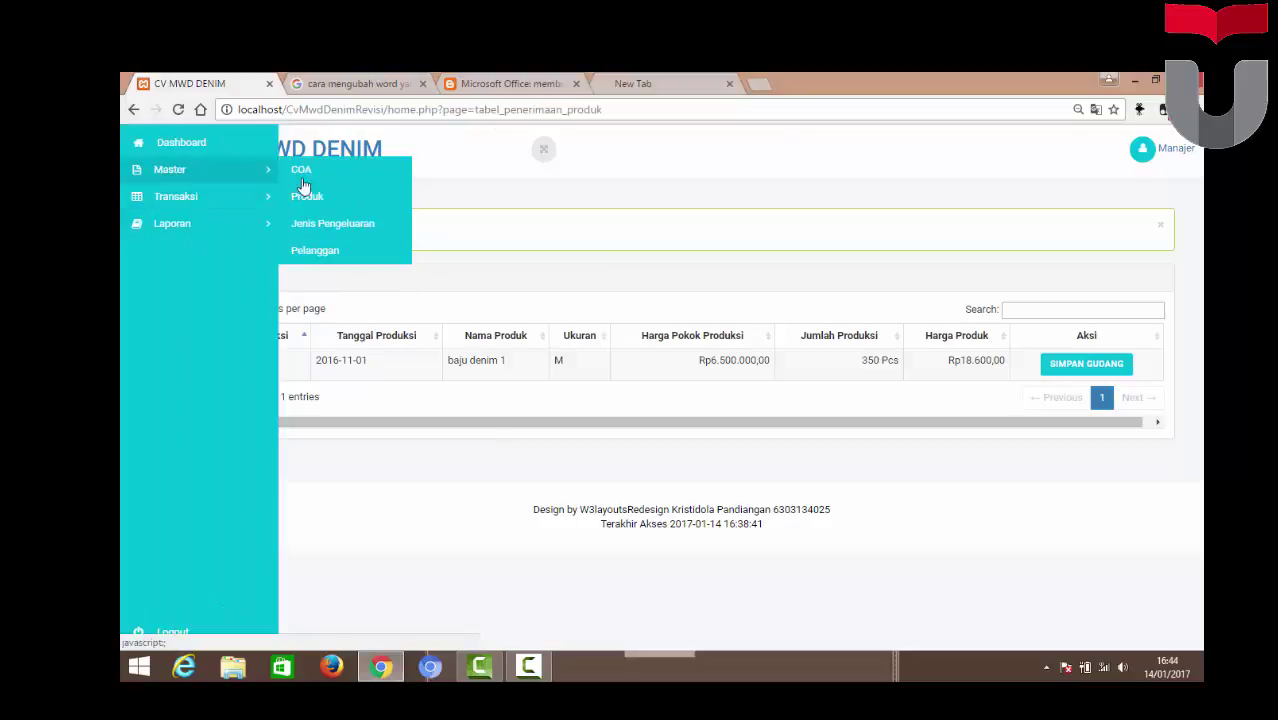
left_click(313, 197)
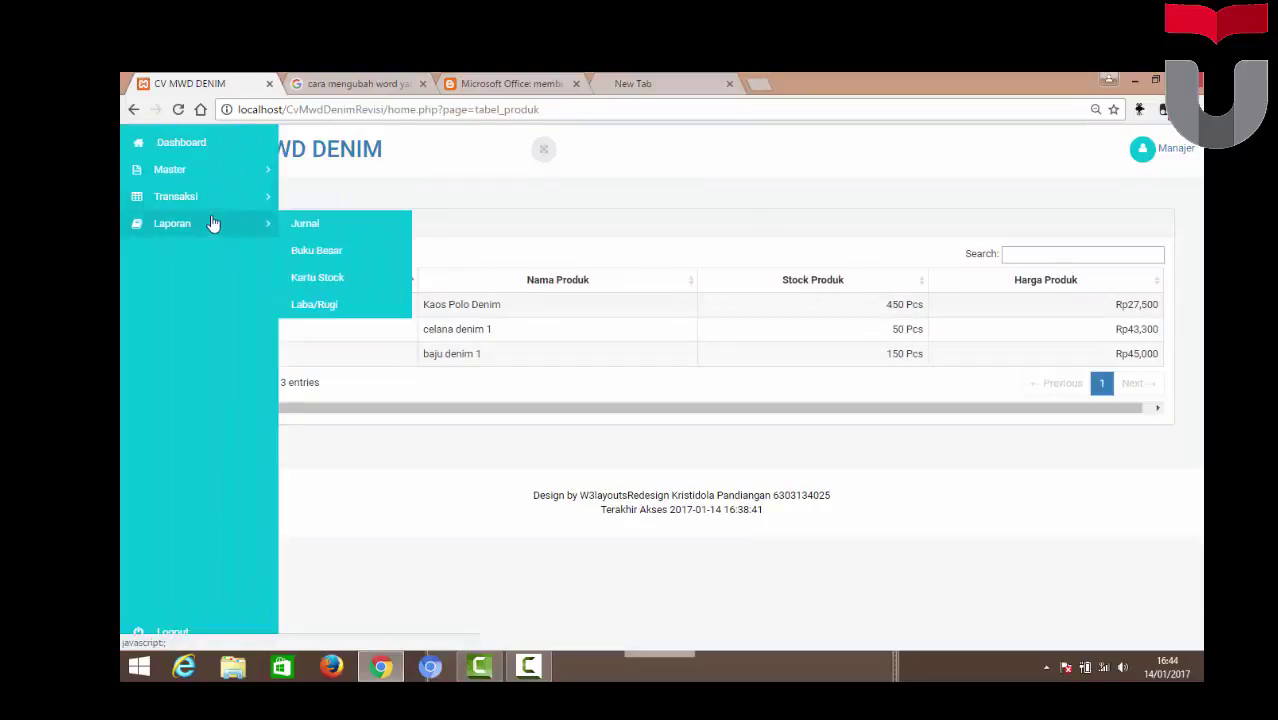
mouse_move(228, 200)
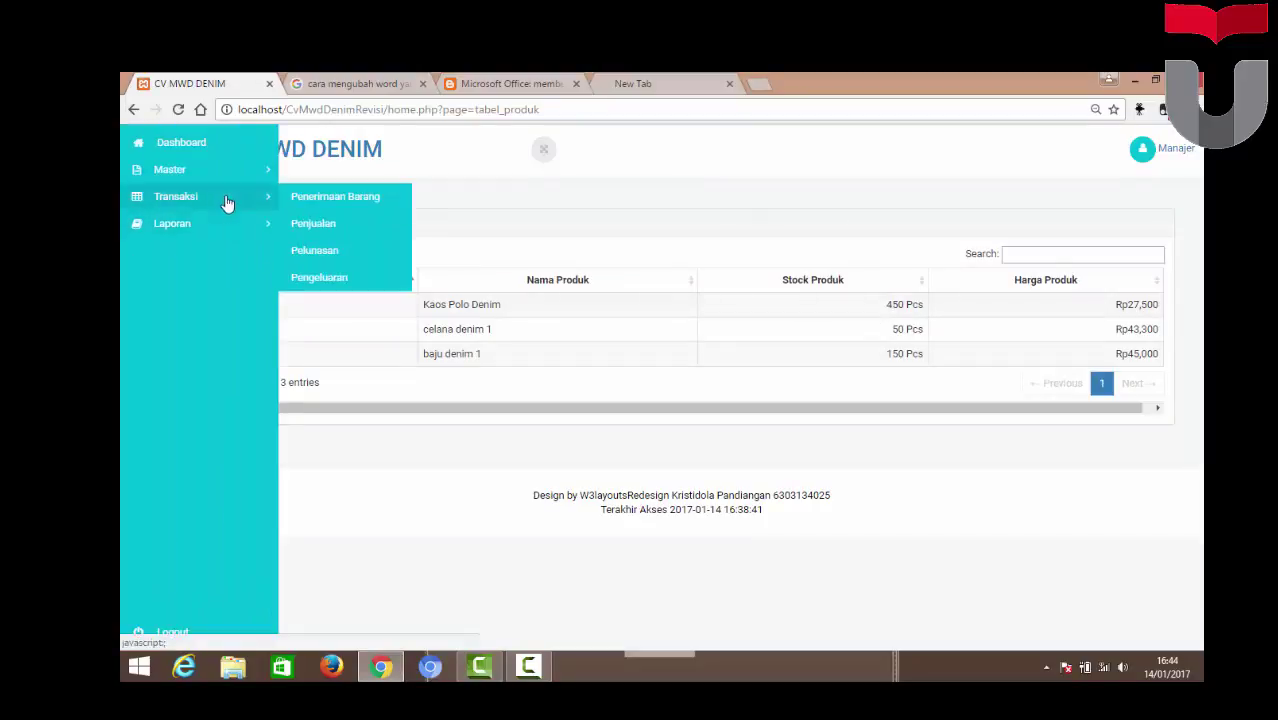
left_click(348, 239)
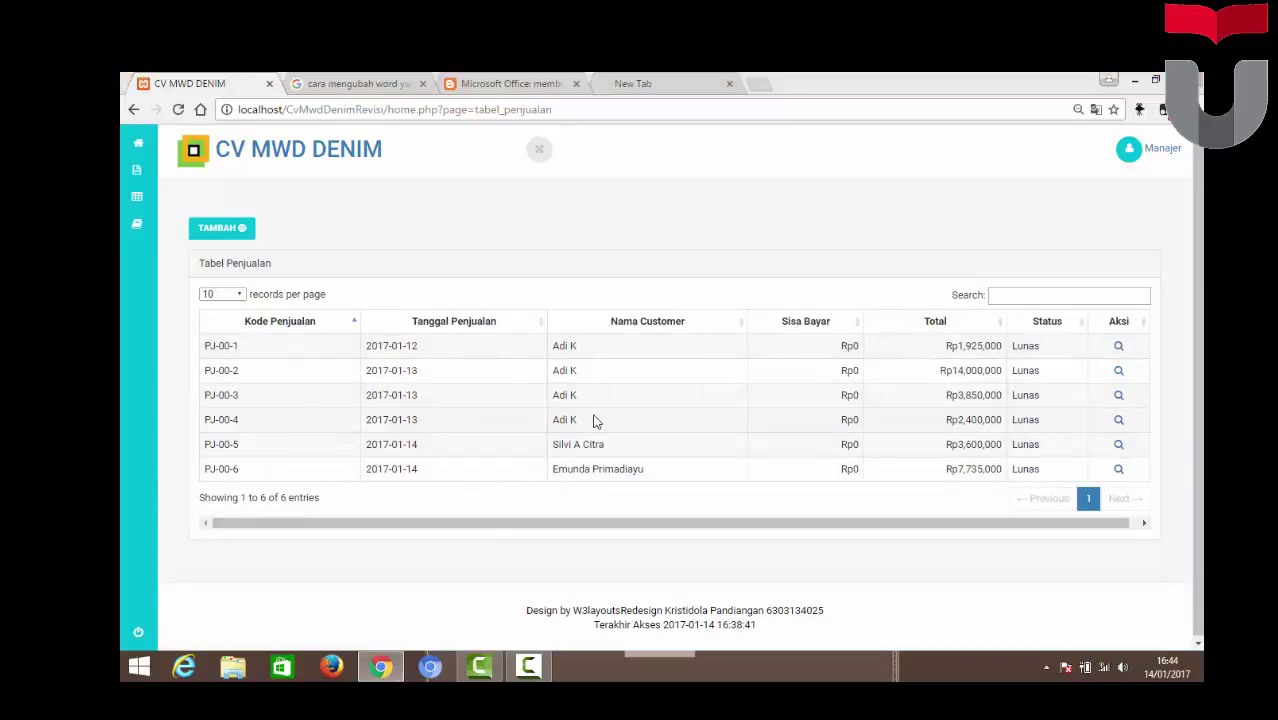
Create sale PJ-00-7 dated 01/14/2017 for a chosen customer, status Proses
left_click(229, 230)
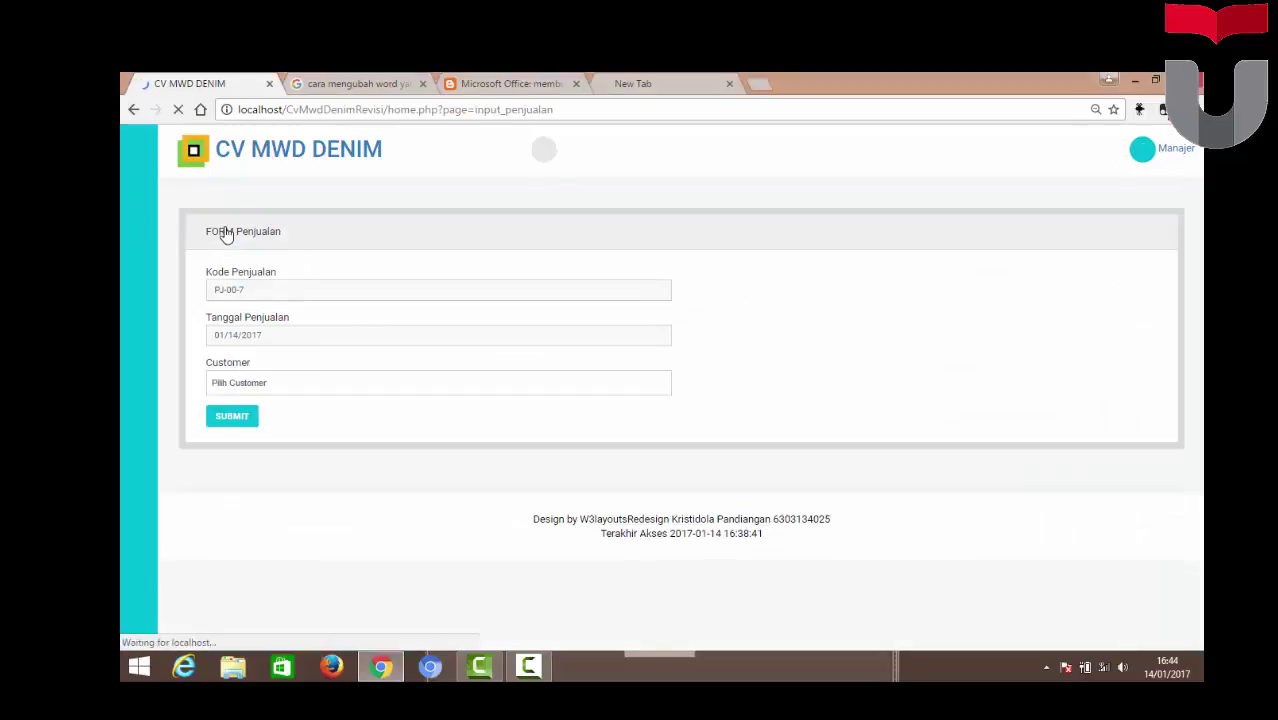
left_click(251, 381)
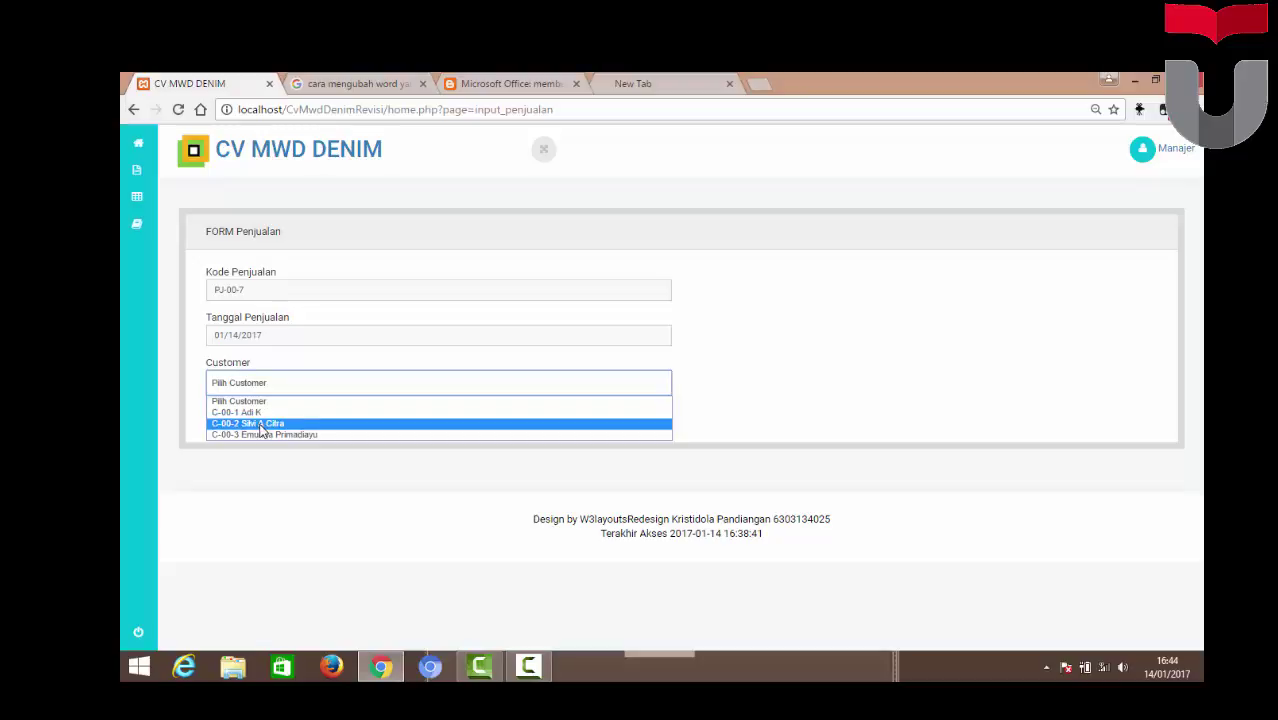
left_click(264, 435)
left_click(222, 419)
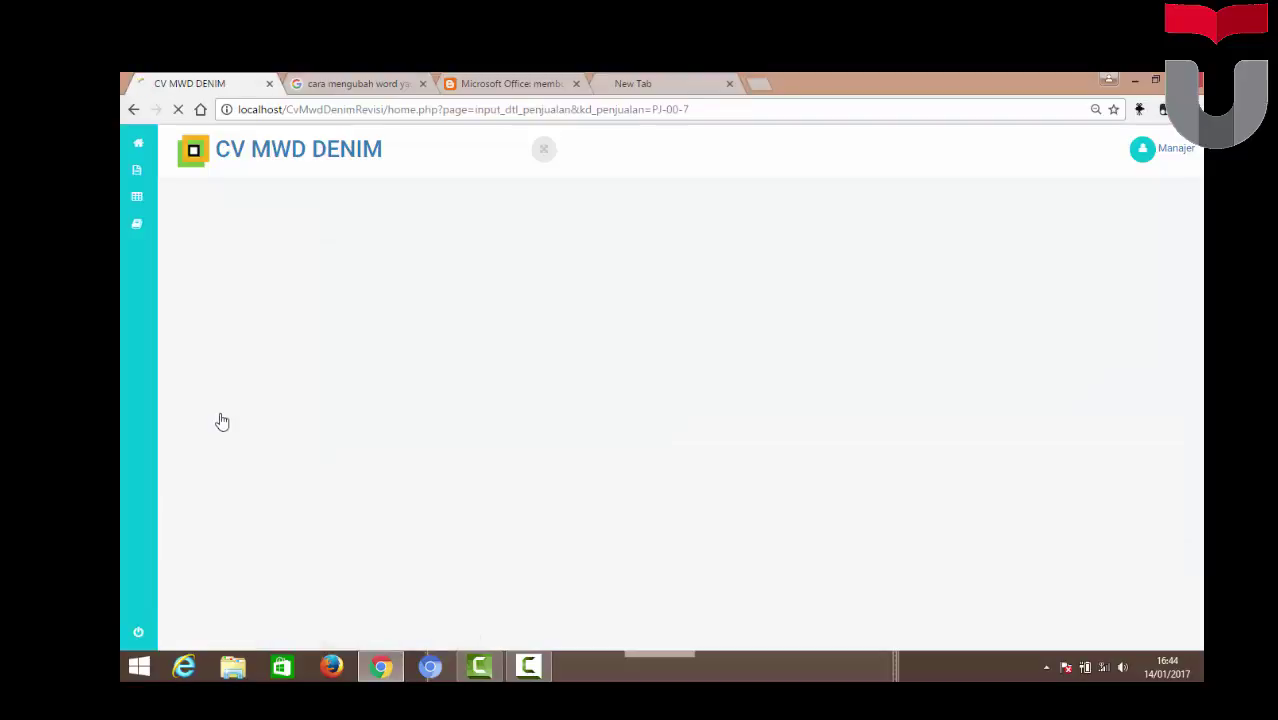
left_click_drag(1198, 200, 1200, 330)
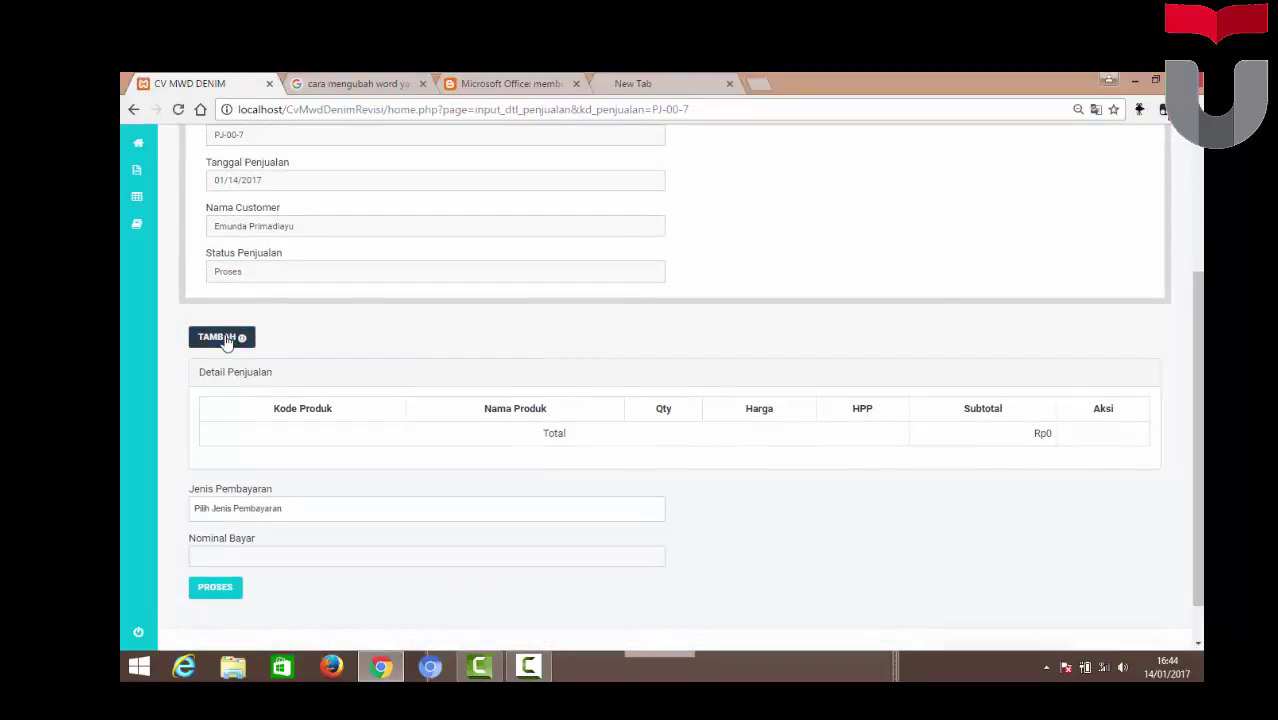
Add 150 Pcs of Kaos Polo Denim at Rp65,900 to sale PJ-00-7
left_click(224, 339)
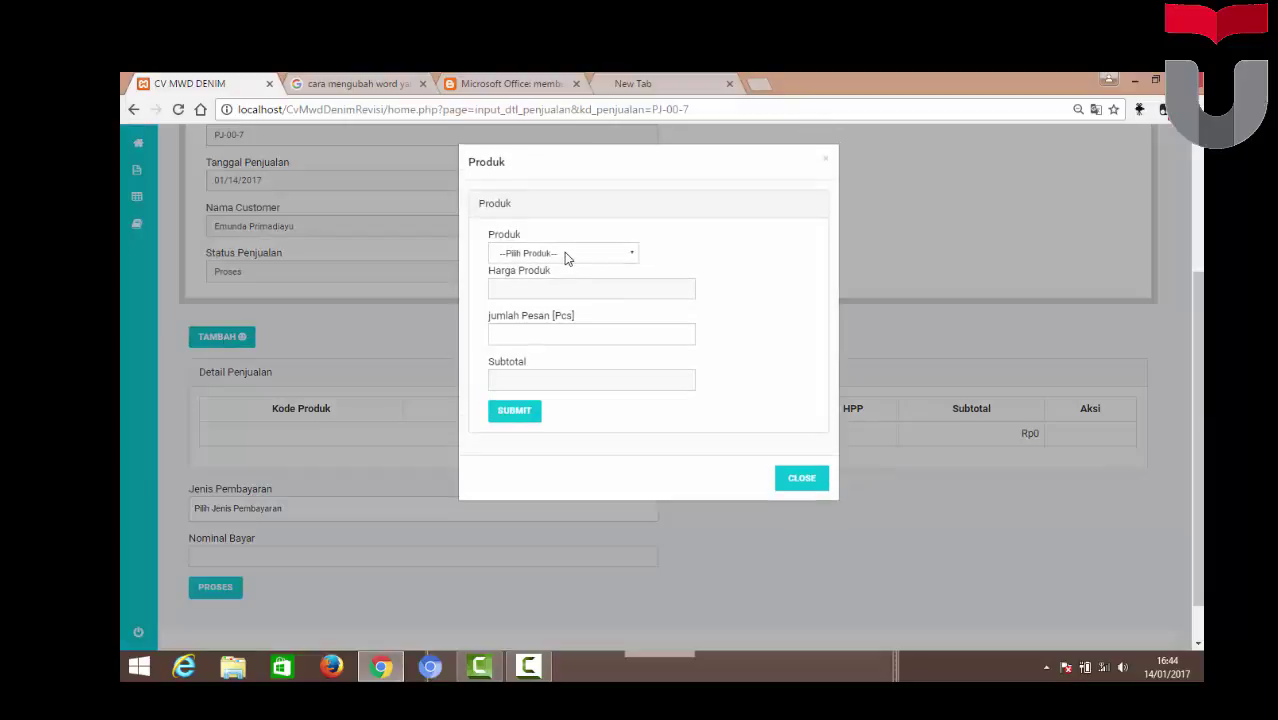
left_click(563, 254)
left_click(565, 256)
left_click(566, 258)
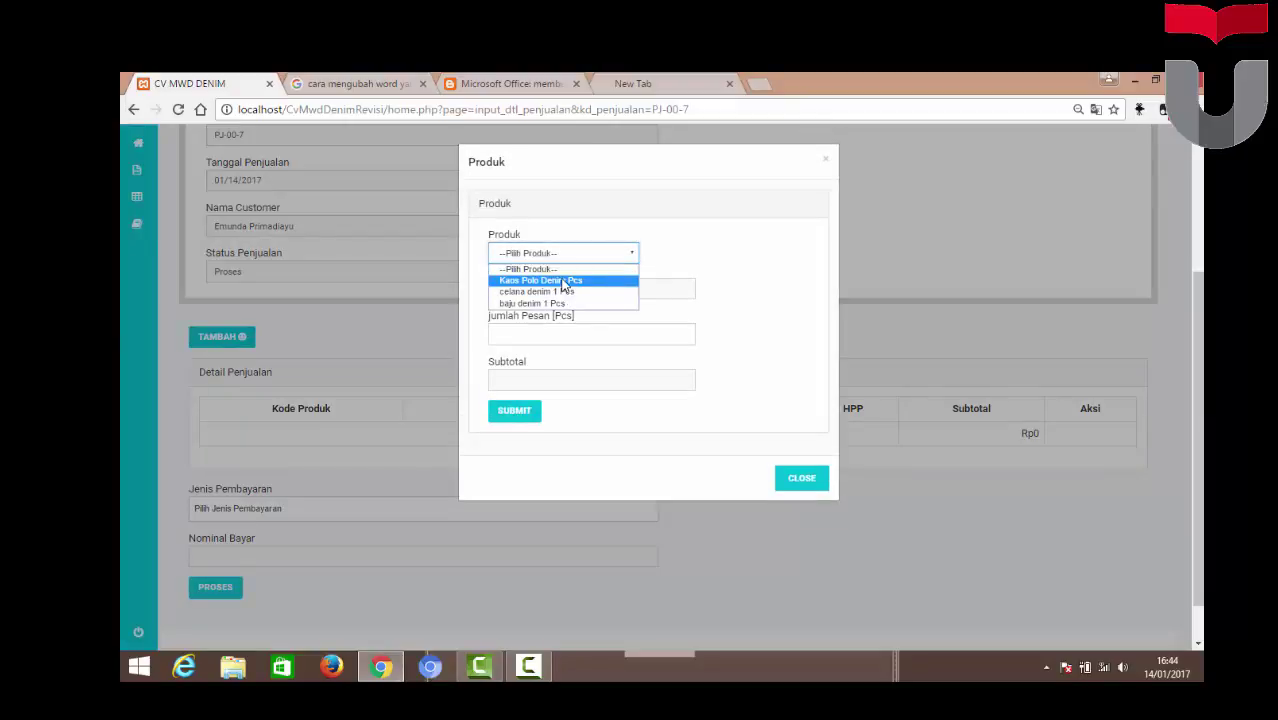
key("Escape")
key("Down")
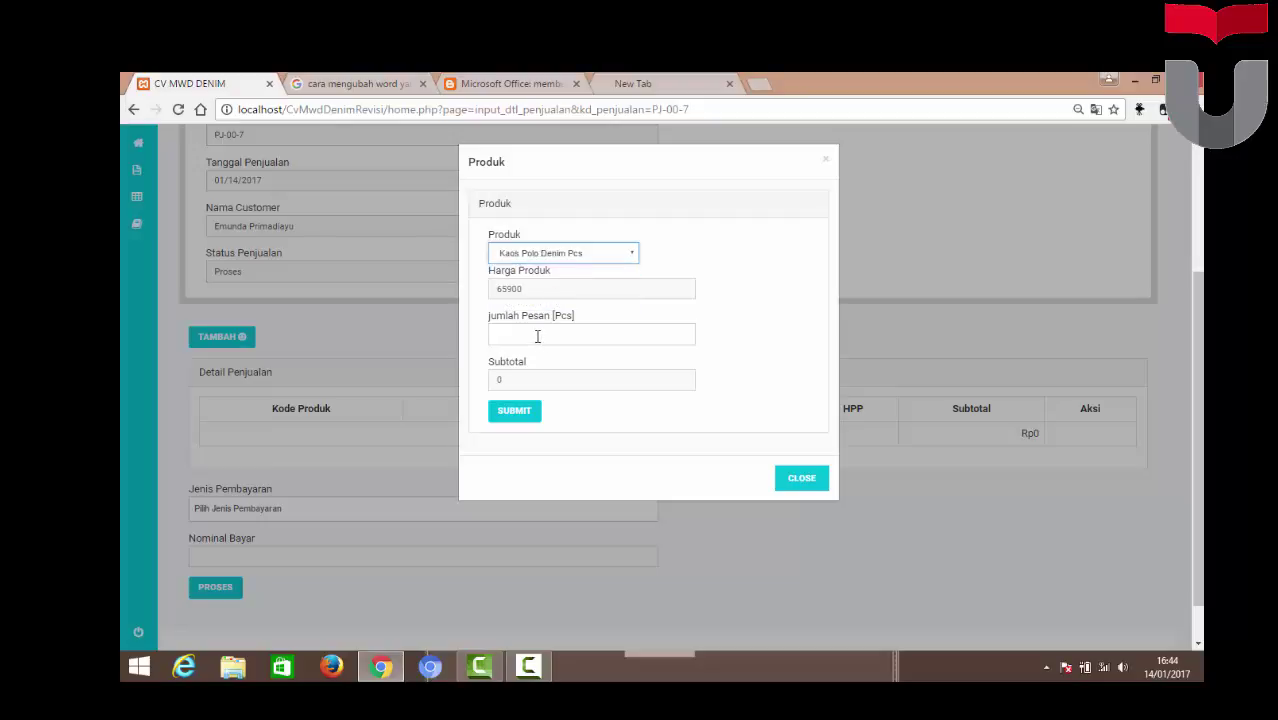
left_click(537, 337)
type("1")
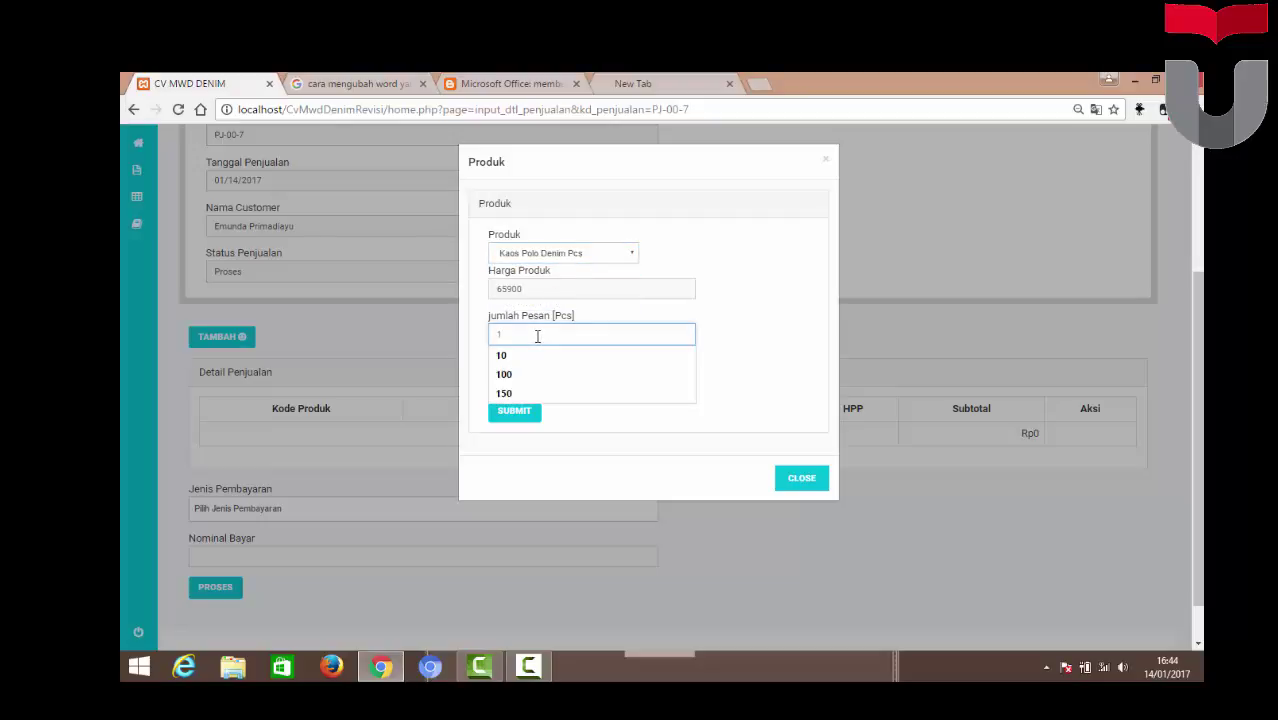
type("50")
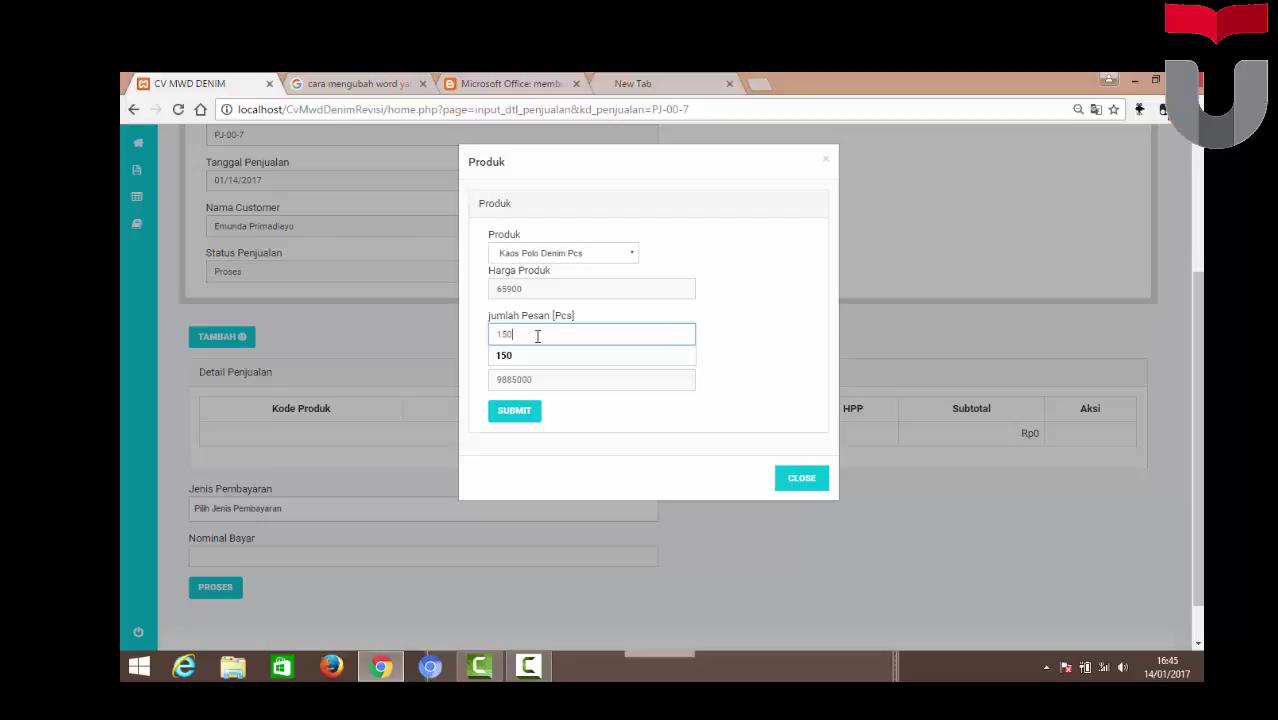
left_click(538, 357)
left_click(518, 414)
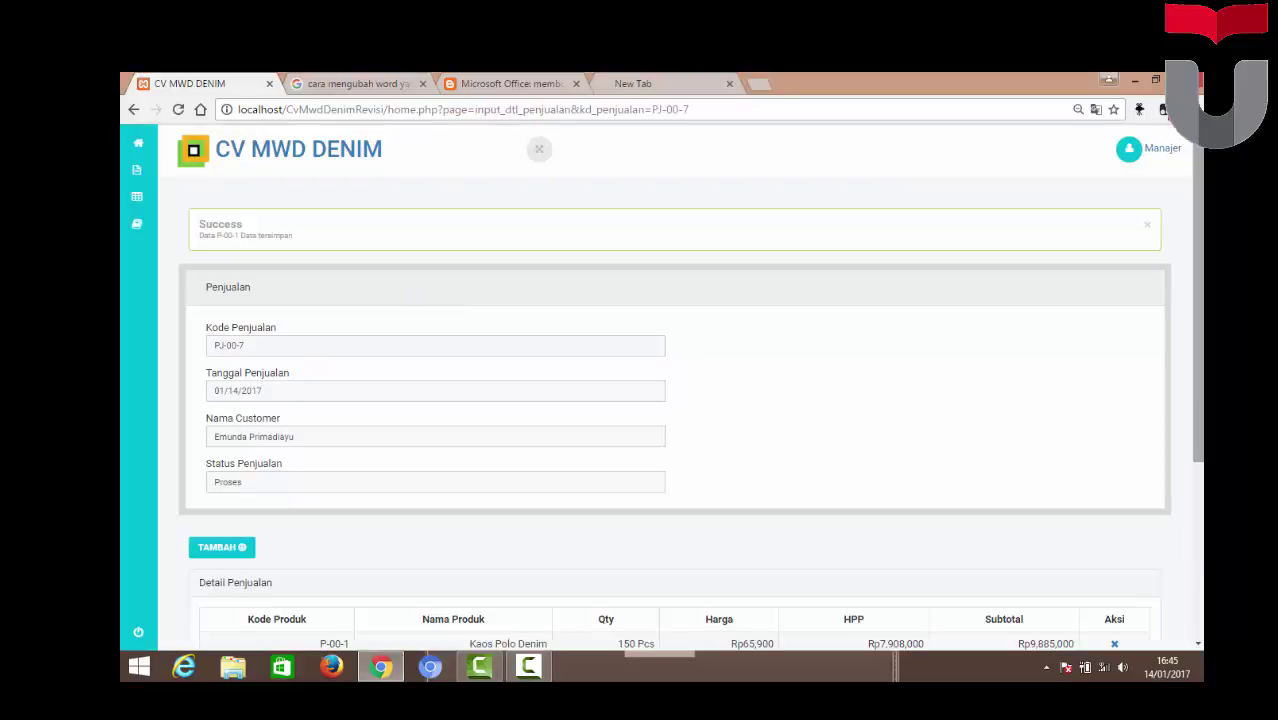
Process PJ-00-7 with a Dp payment, leaving Rp4,942,500 of Rp9,885,000 owed
scroll(964, 364, "down", 3)
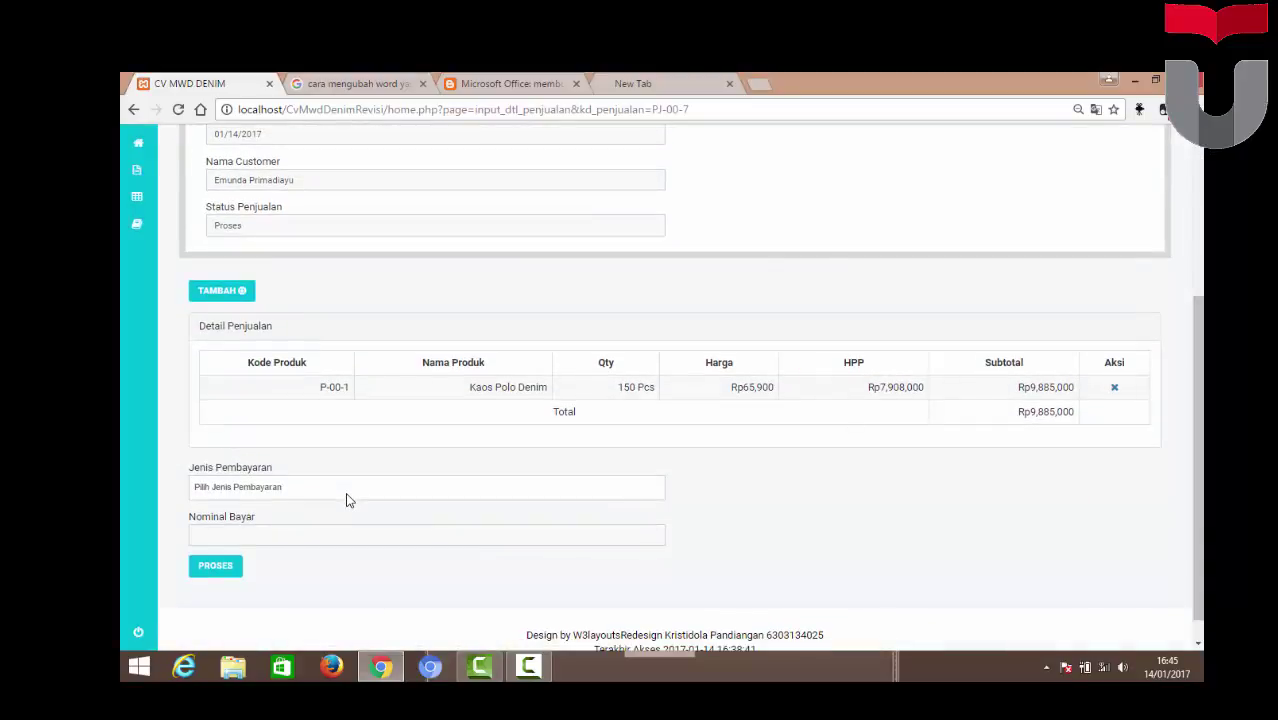
left_click(348, 487)
key("Down")
key("Down")
key("Return")
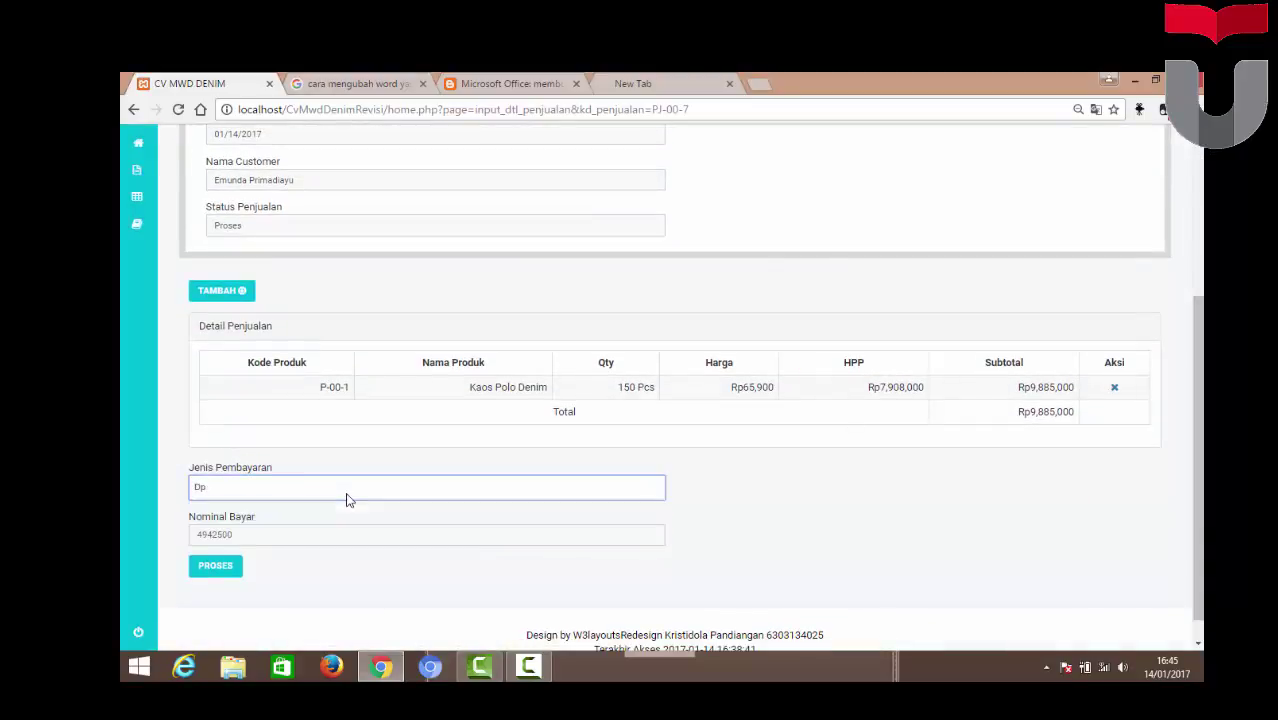
left_click(208, 567)
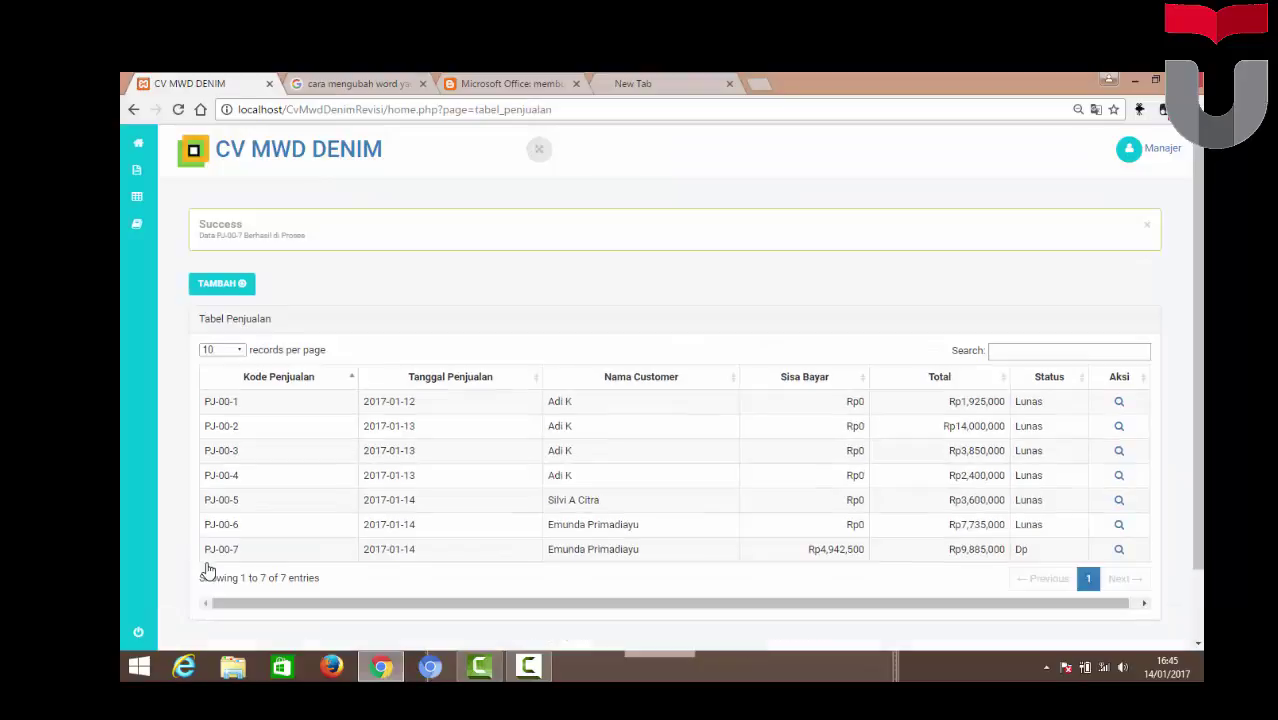
left_click(1149, 228)
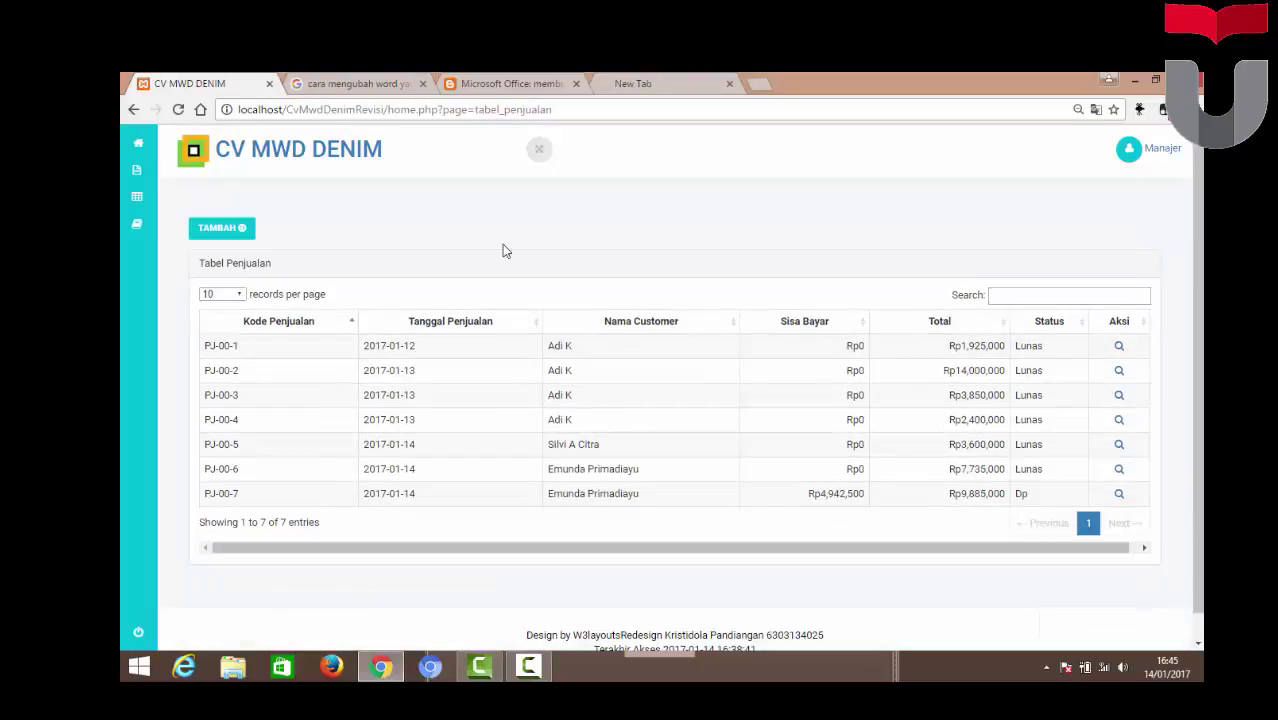
Open the Transaksi > Pelunasan table showing PJ-00-7 owing Rp4,942,500
mouse_move(155, 180)
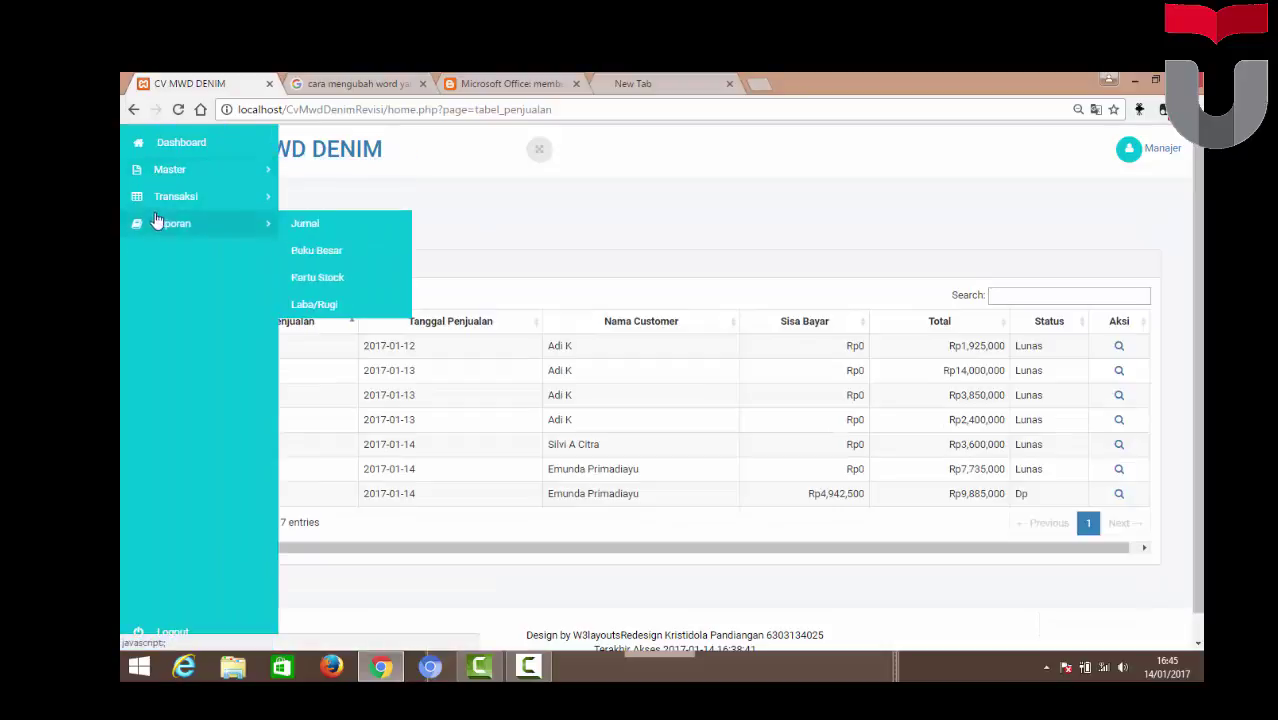
mouse_move(200, 187)
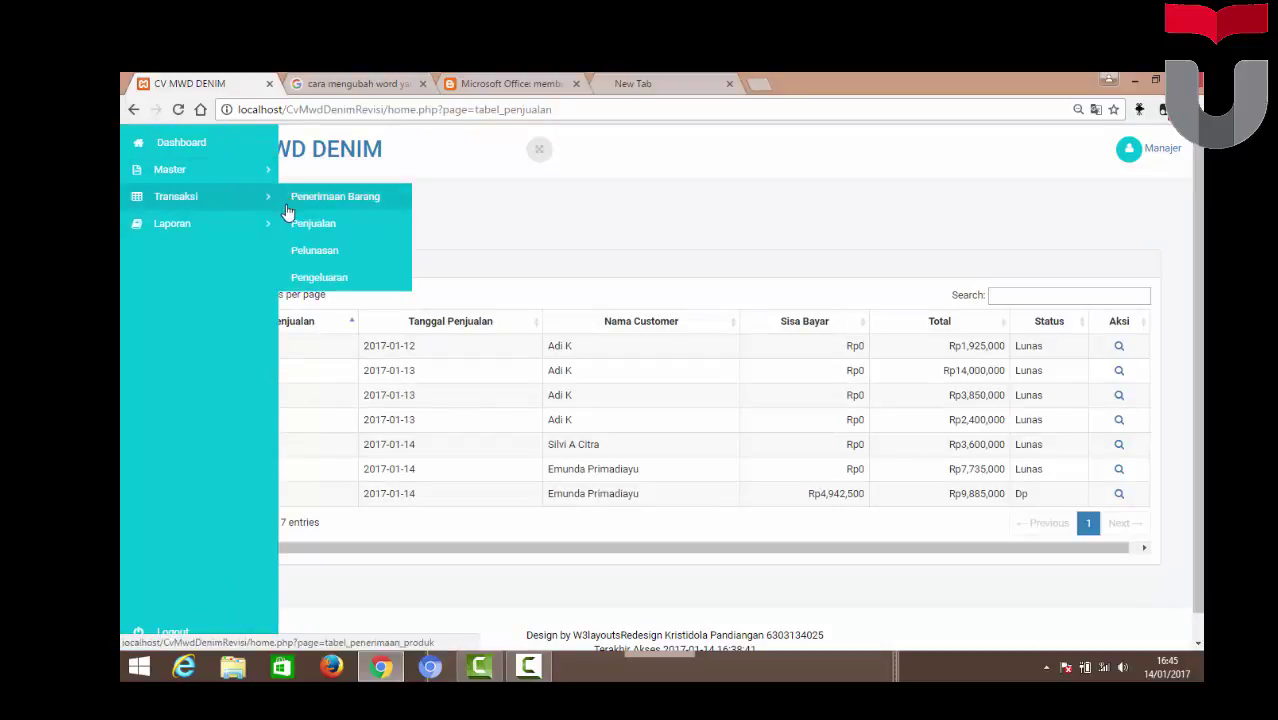
left_click(316, 260)
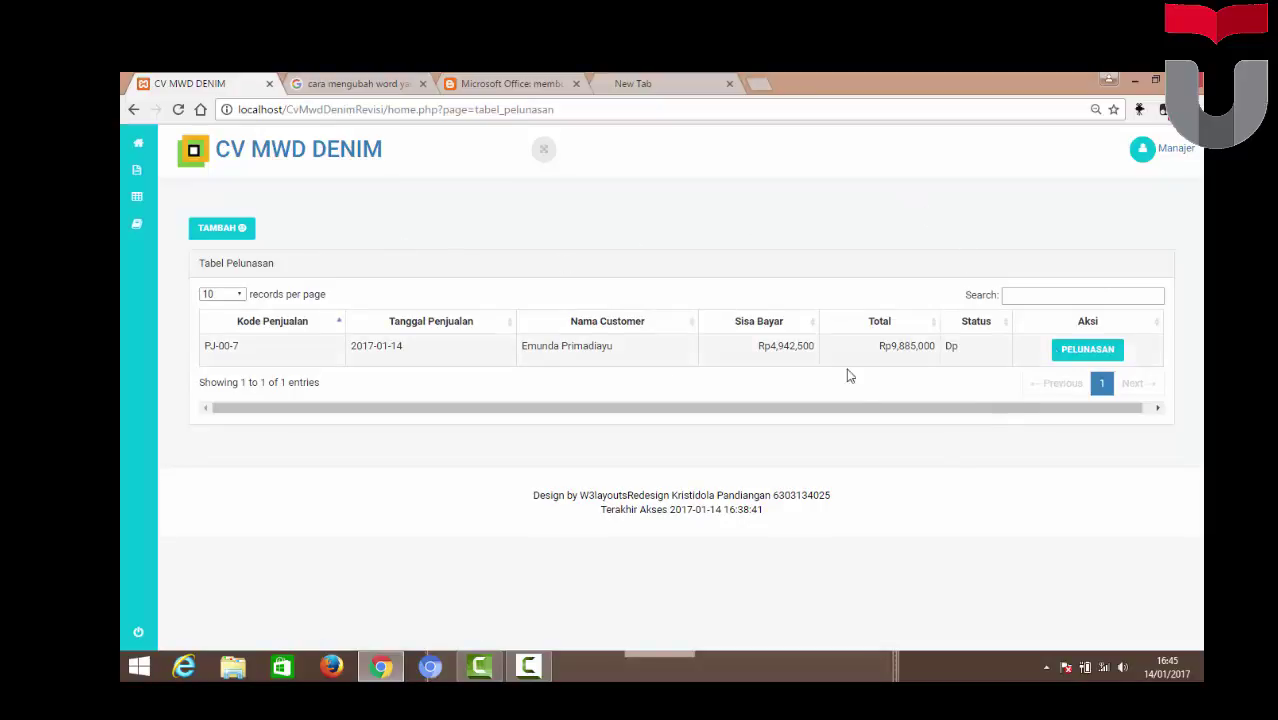
Settle PJ-00-7's remaining Rp4,942,500 as settlement LNS-00-2
left_click(1080, 352)
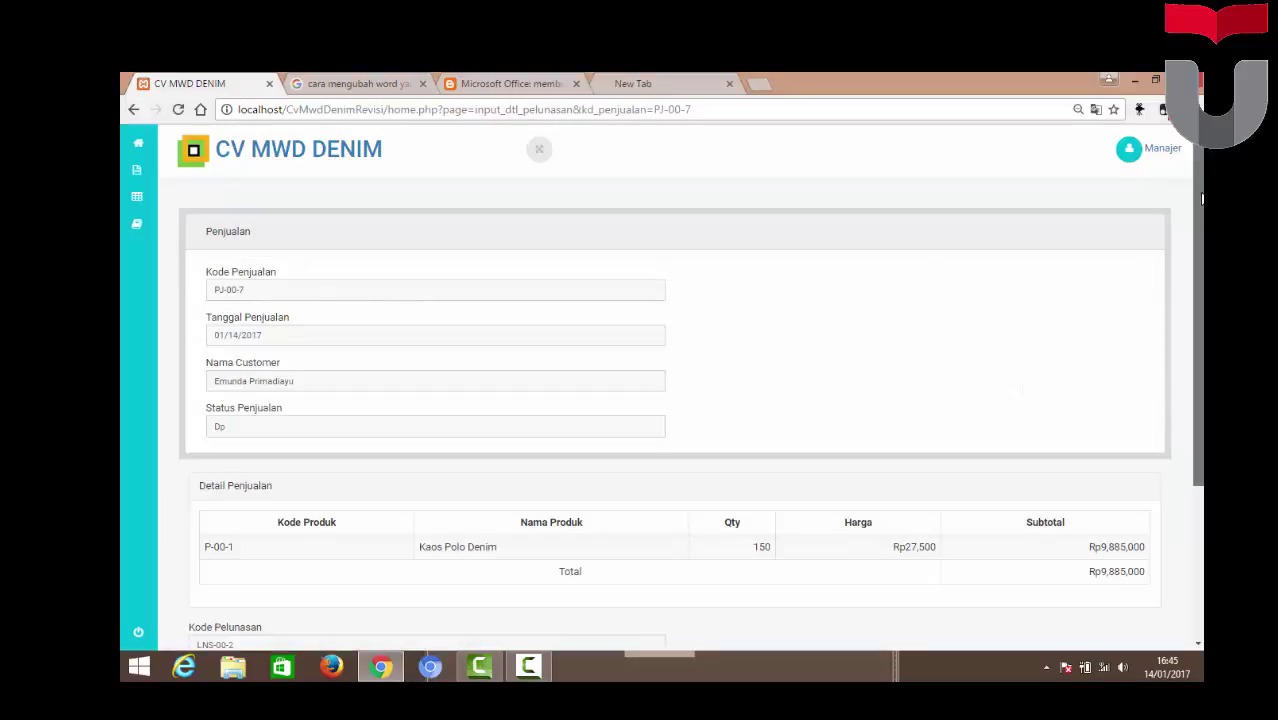
scroll(1080, 360, "down", 2)
scroll(1192, 351, "down", 1)
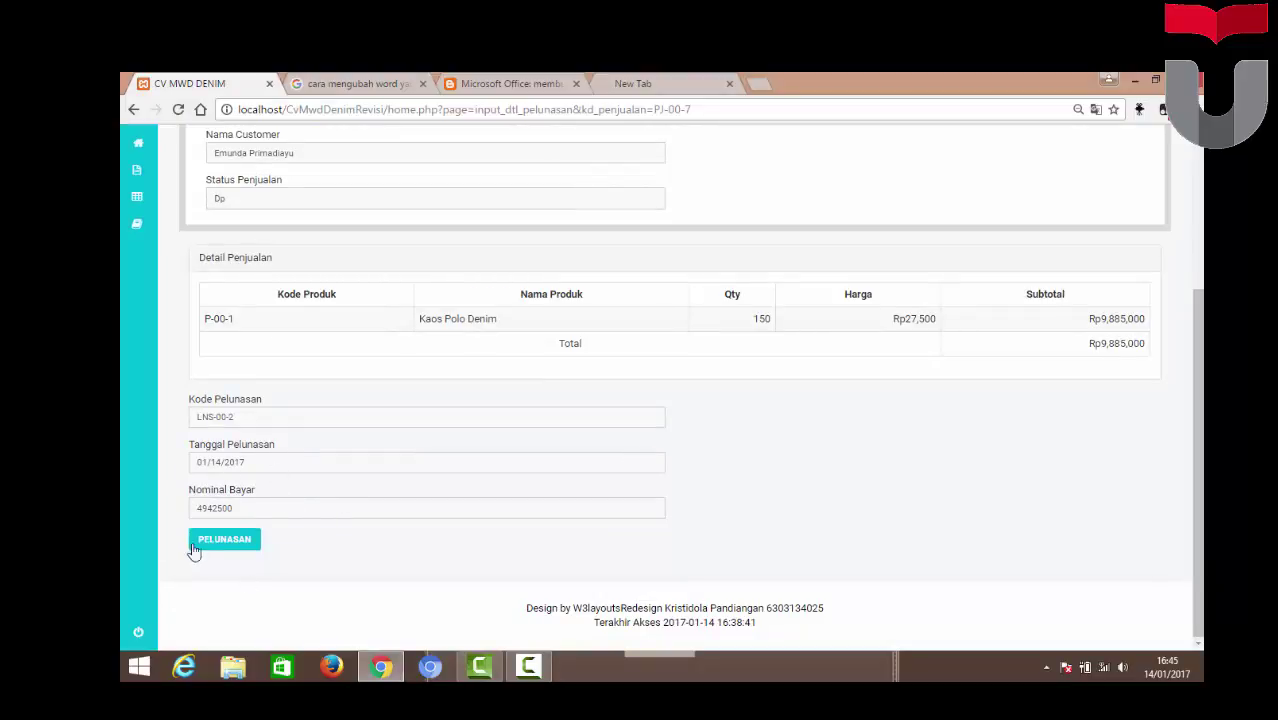
left_click(226, 544)
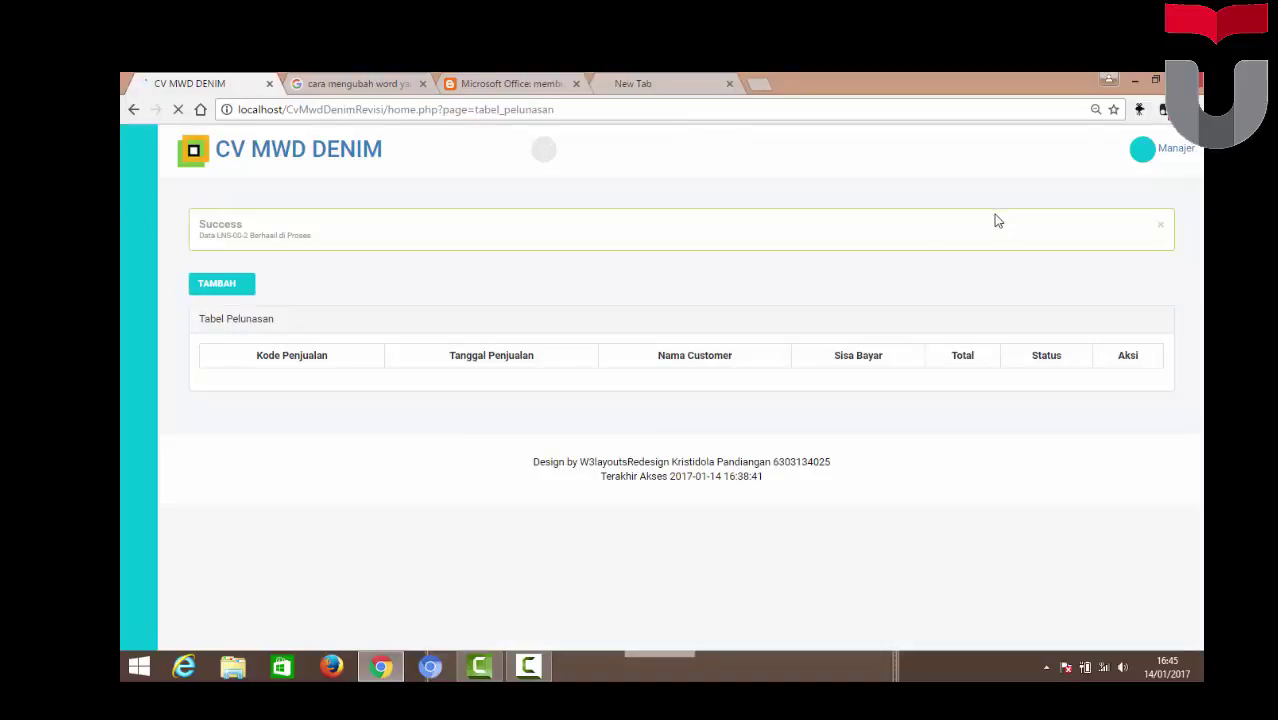
left_click(1163, 228)
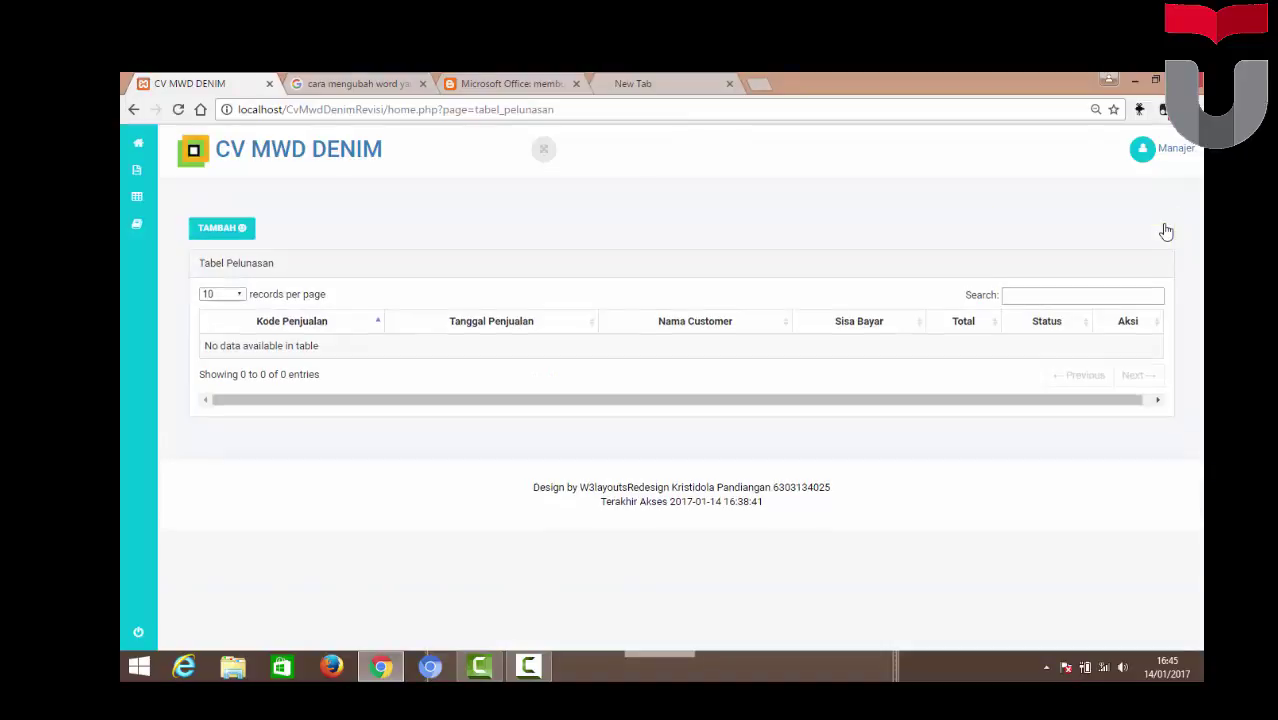
mouse_move(125, 196)
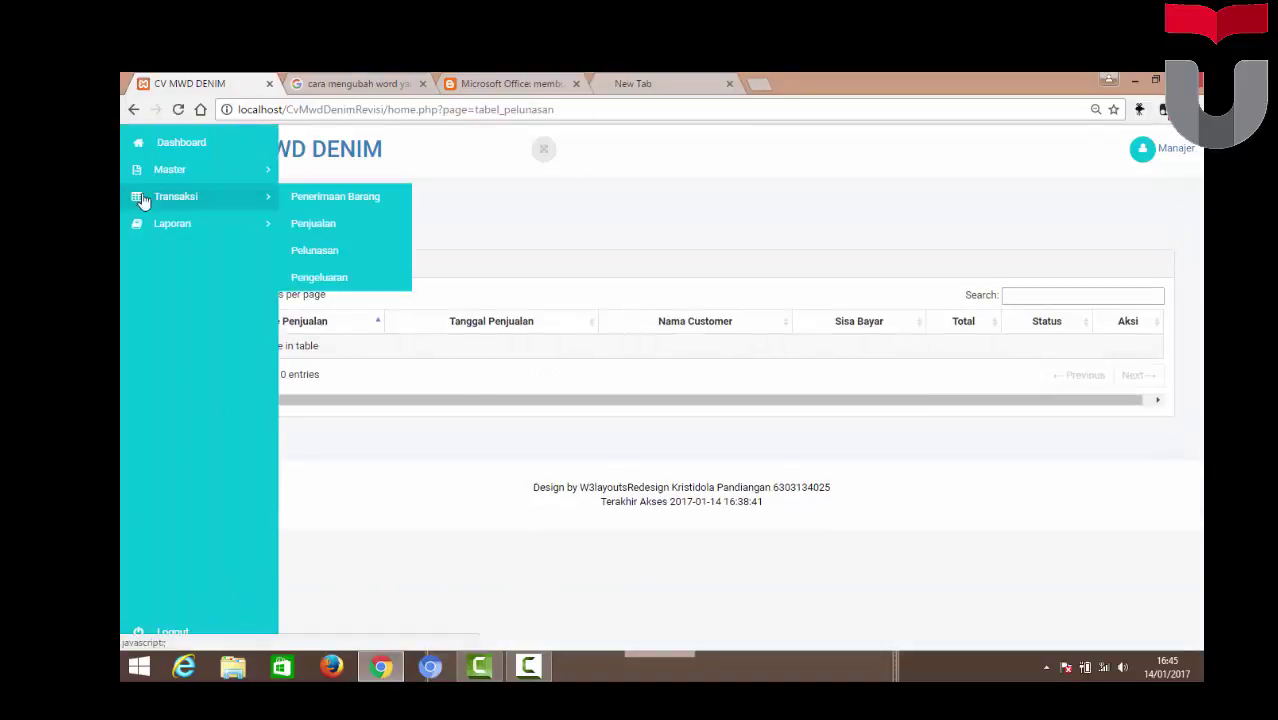
Create expense KR-00-4 under Pengeluaran, described as 'beban transportasi'
left_click(318, 278)
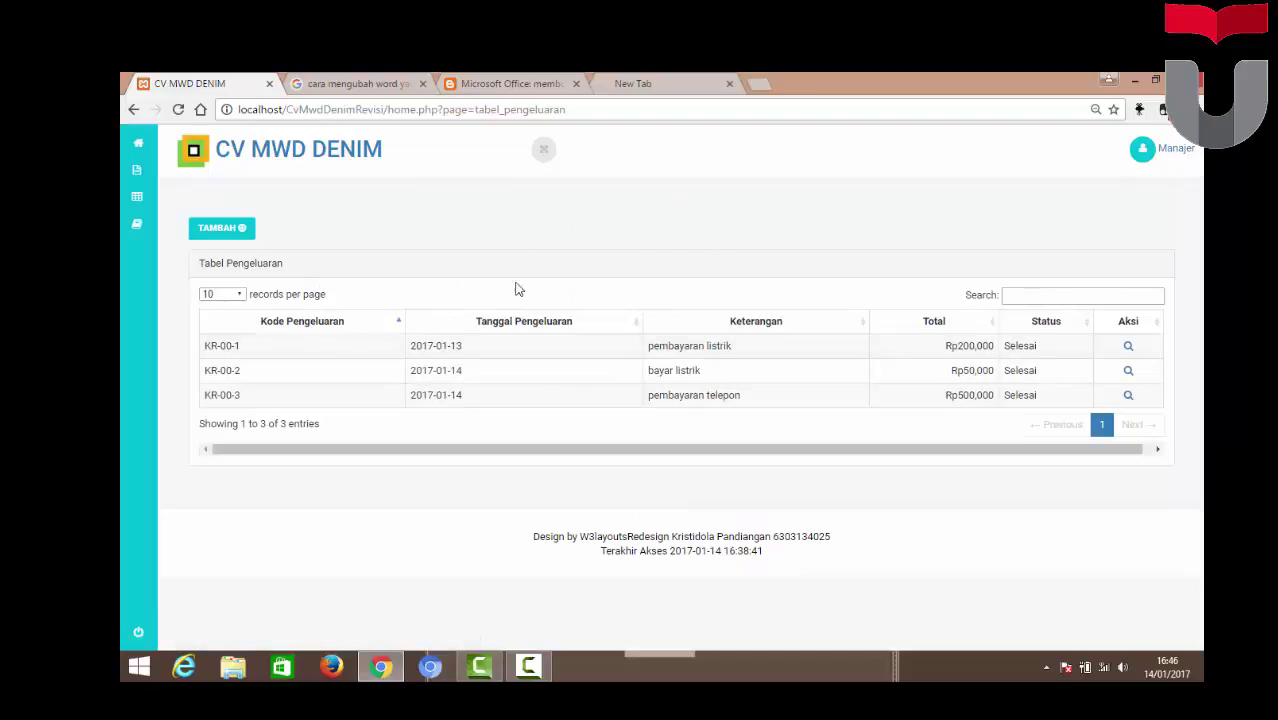
left_click(226, 233)
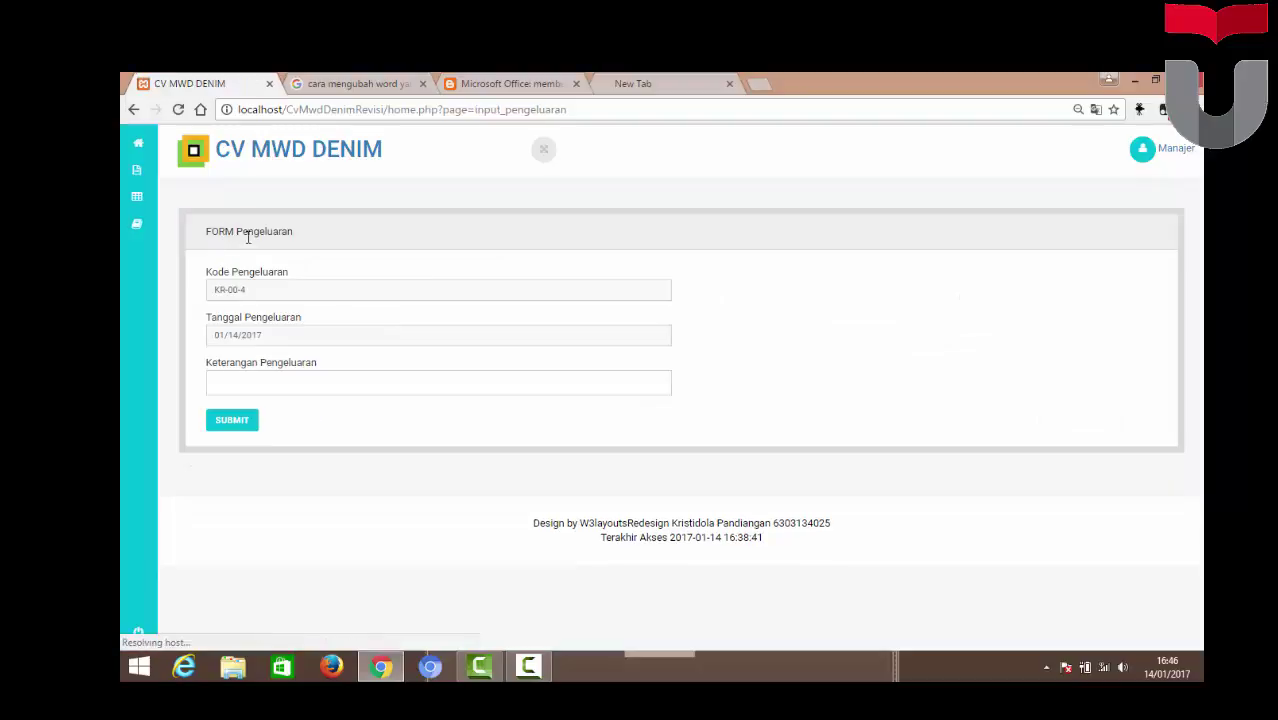
left_click(312, 385)
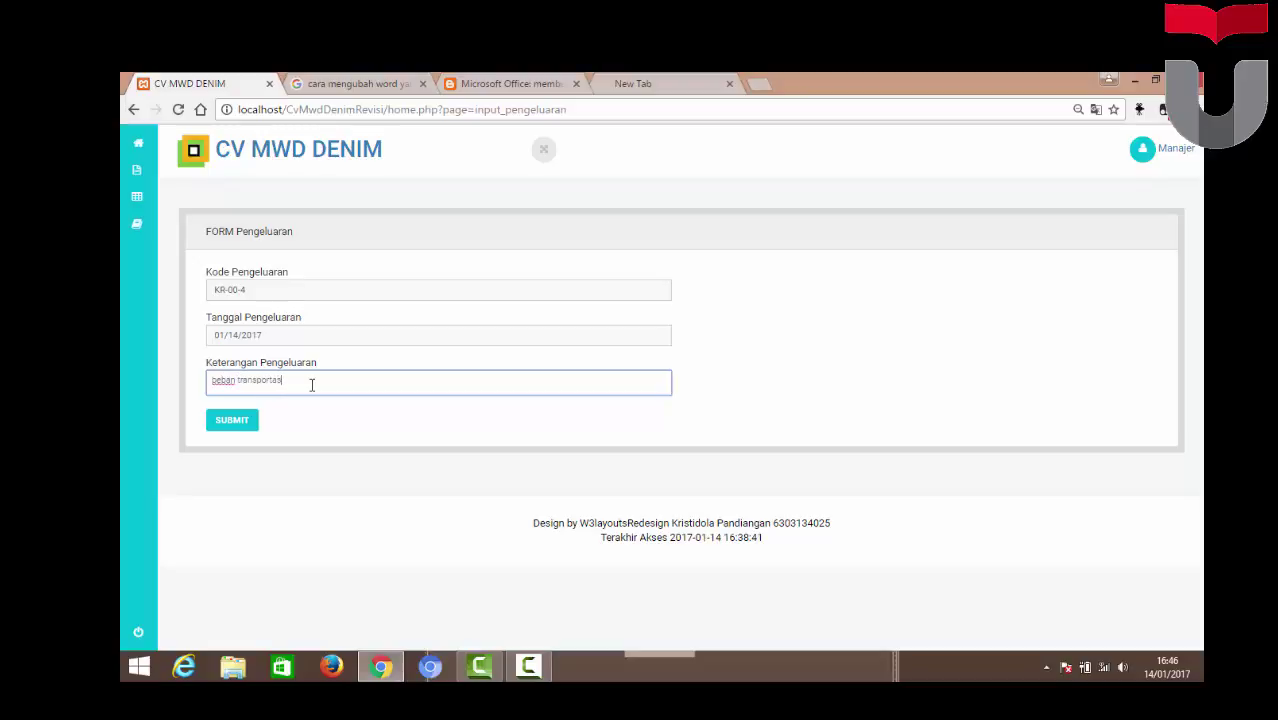
left_click(236, 421)
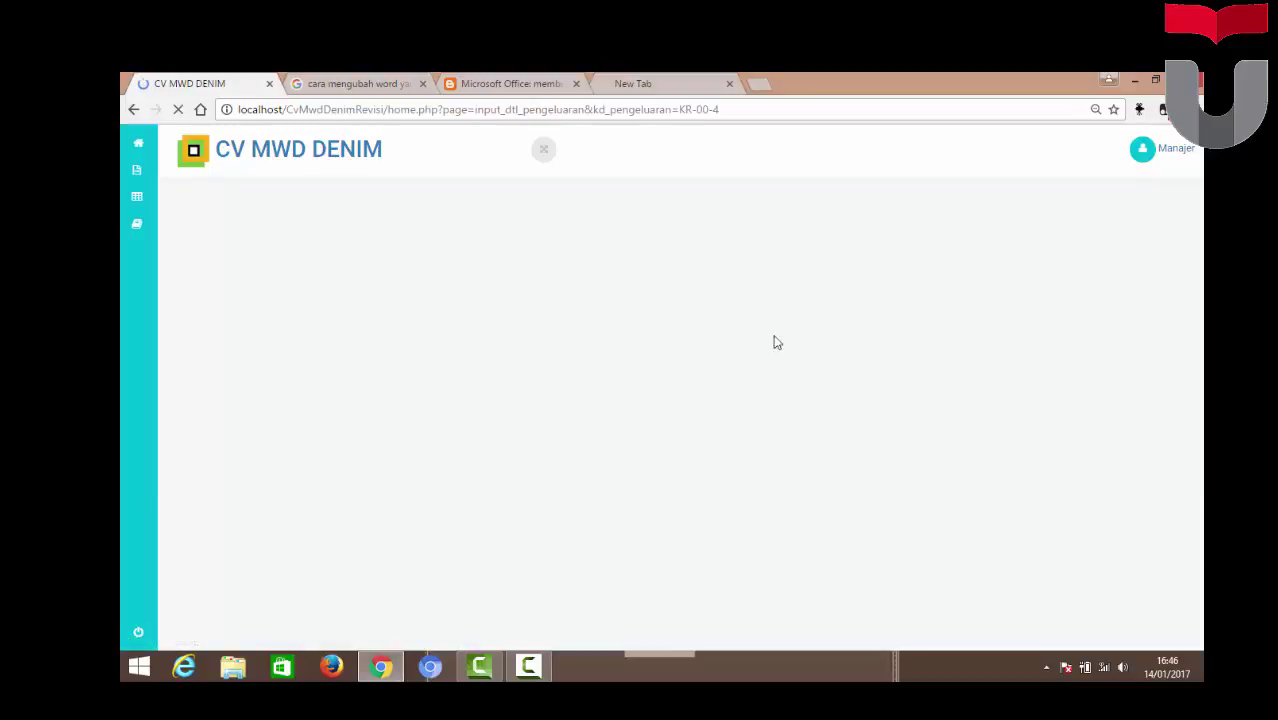
Add a Rp100,000 beban angkut line to expense KR-00-4 and process it to Selesai
scroll(670, 400, "down", 3)
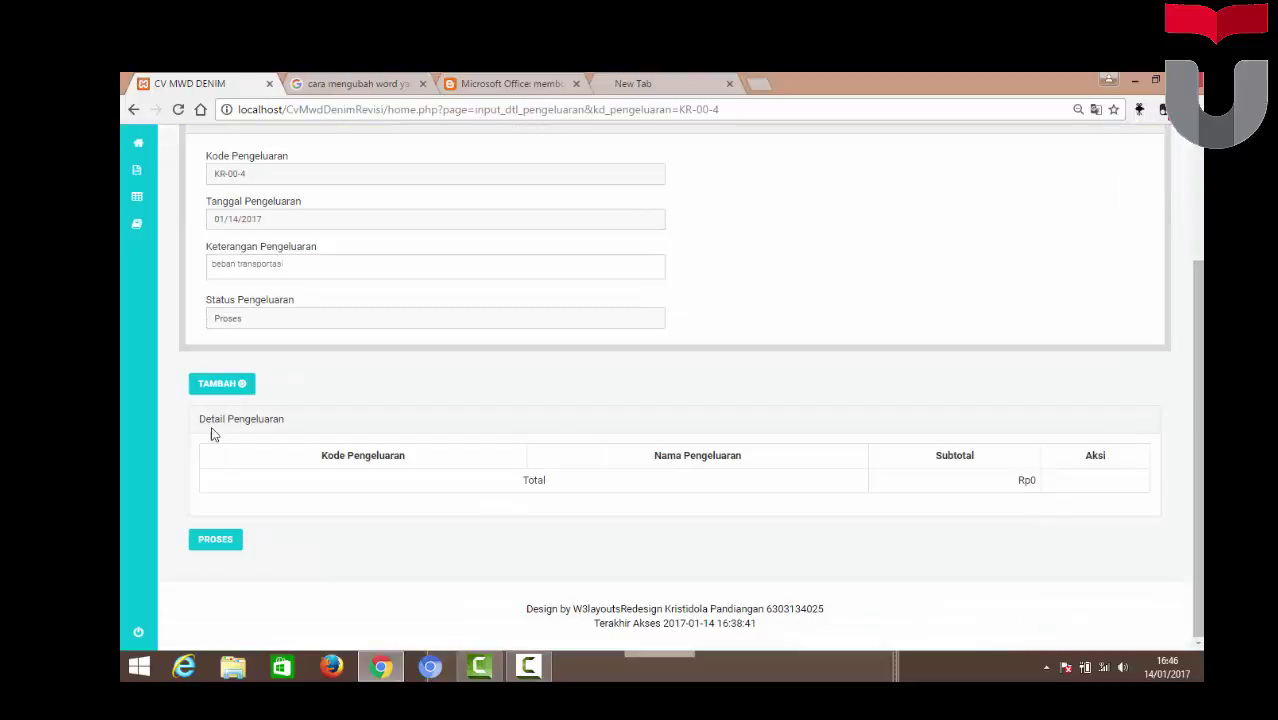
left_click(230, 386)
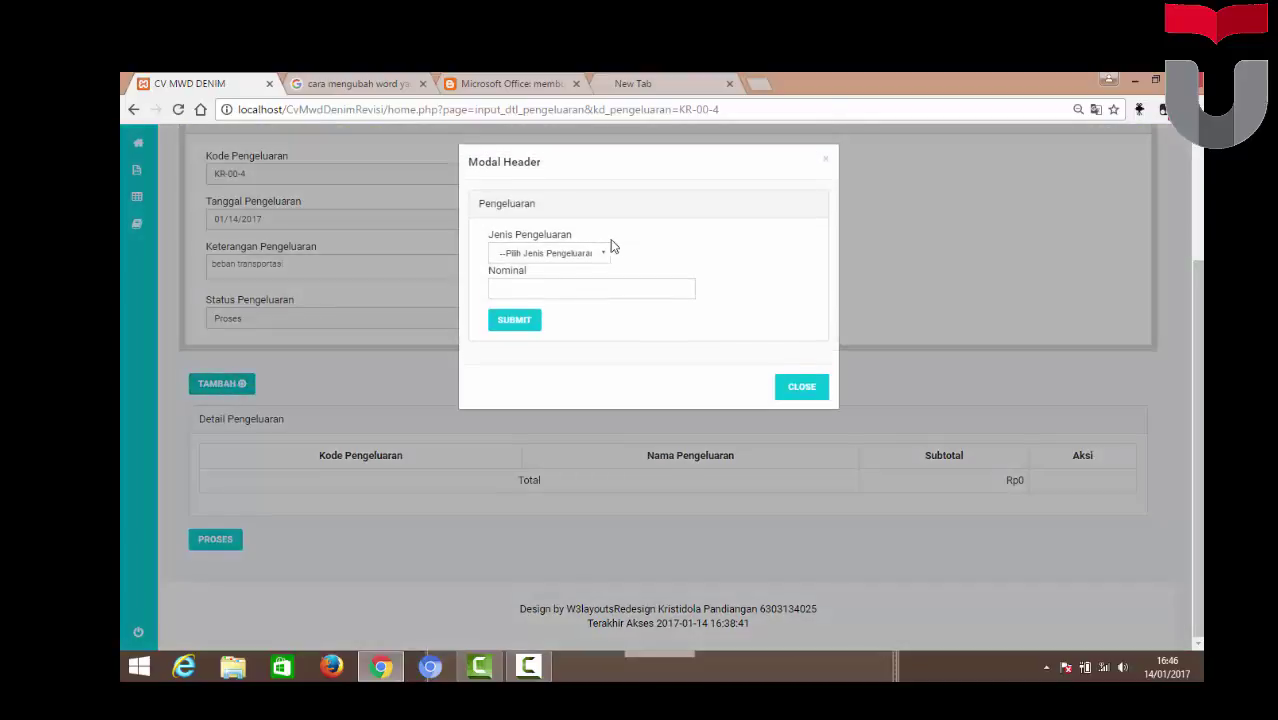
left_click(565, 257)
key("Down")
key("Down")
key("Down")
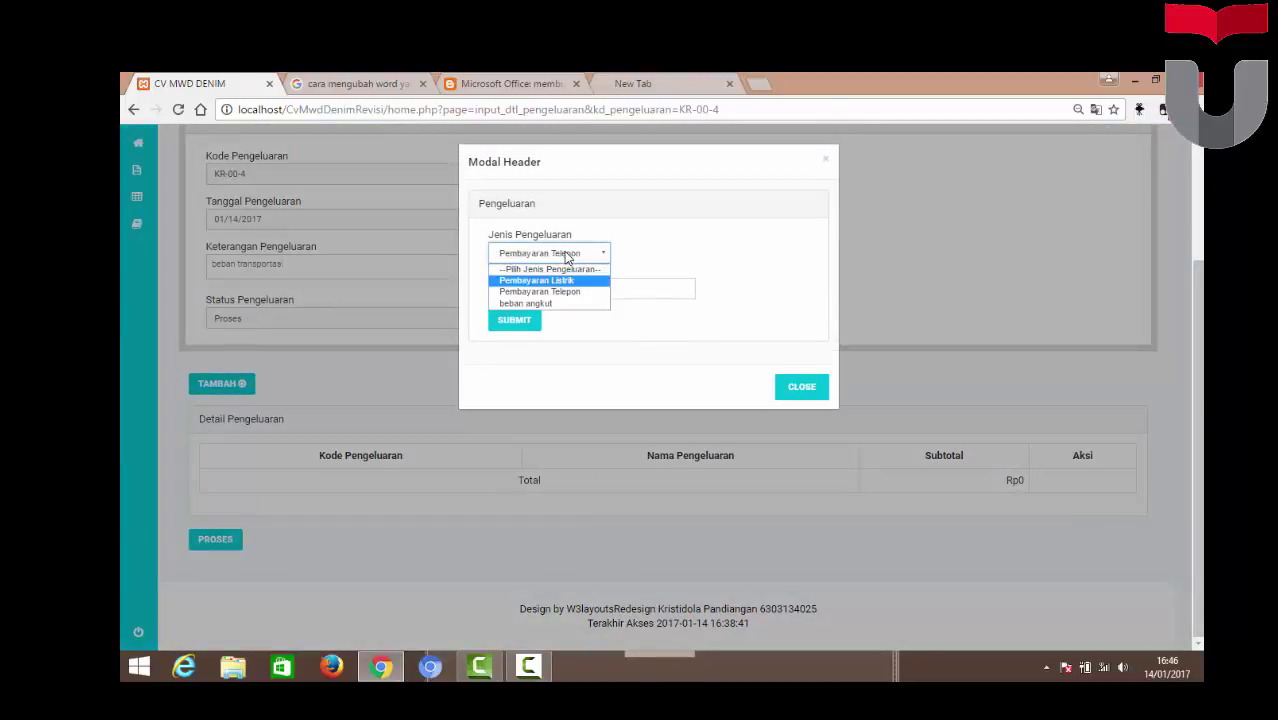
key("Return")
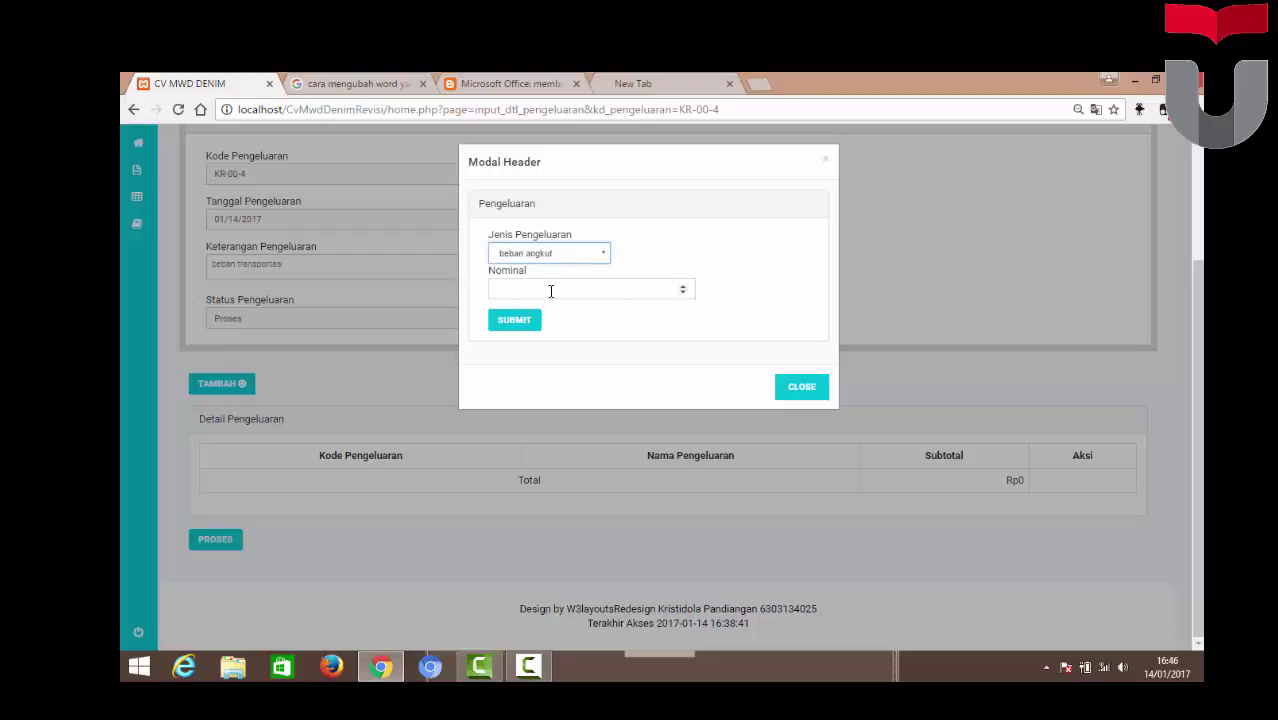
left_click(551, 291)
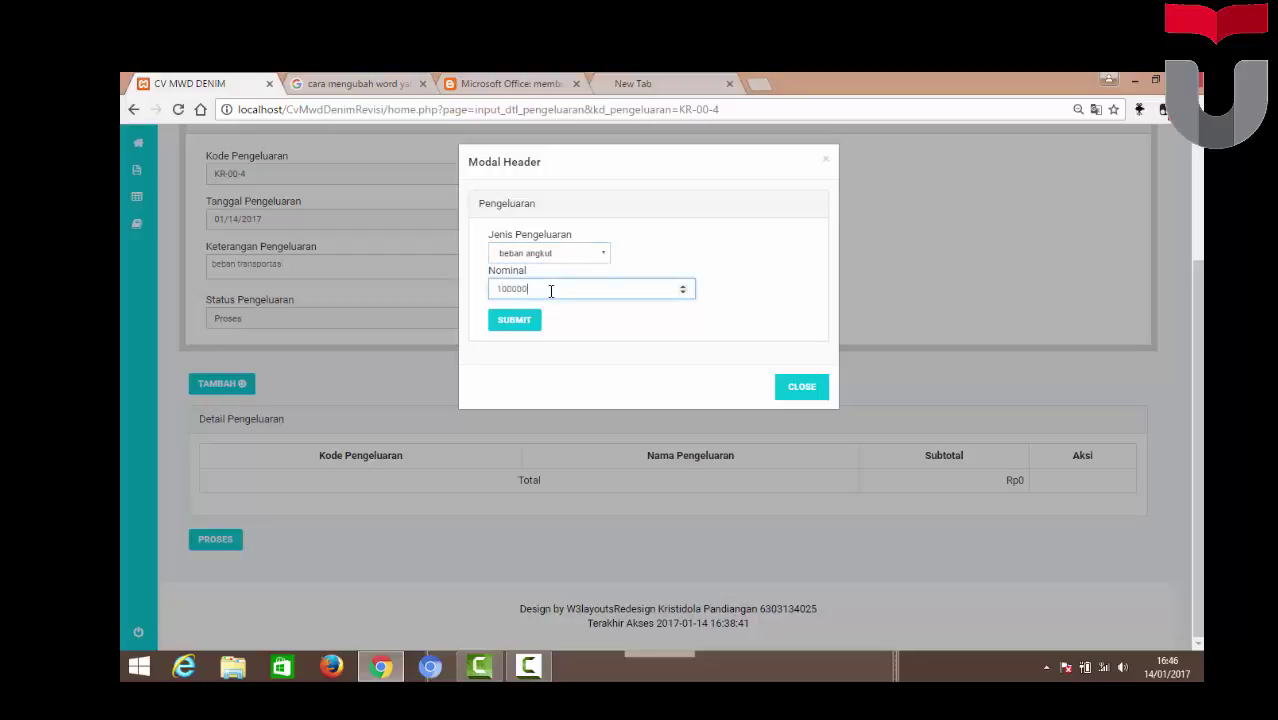
left_click(512, 320)
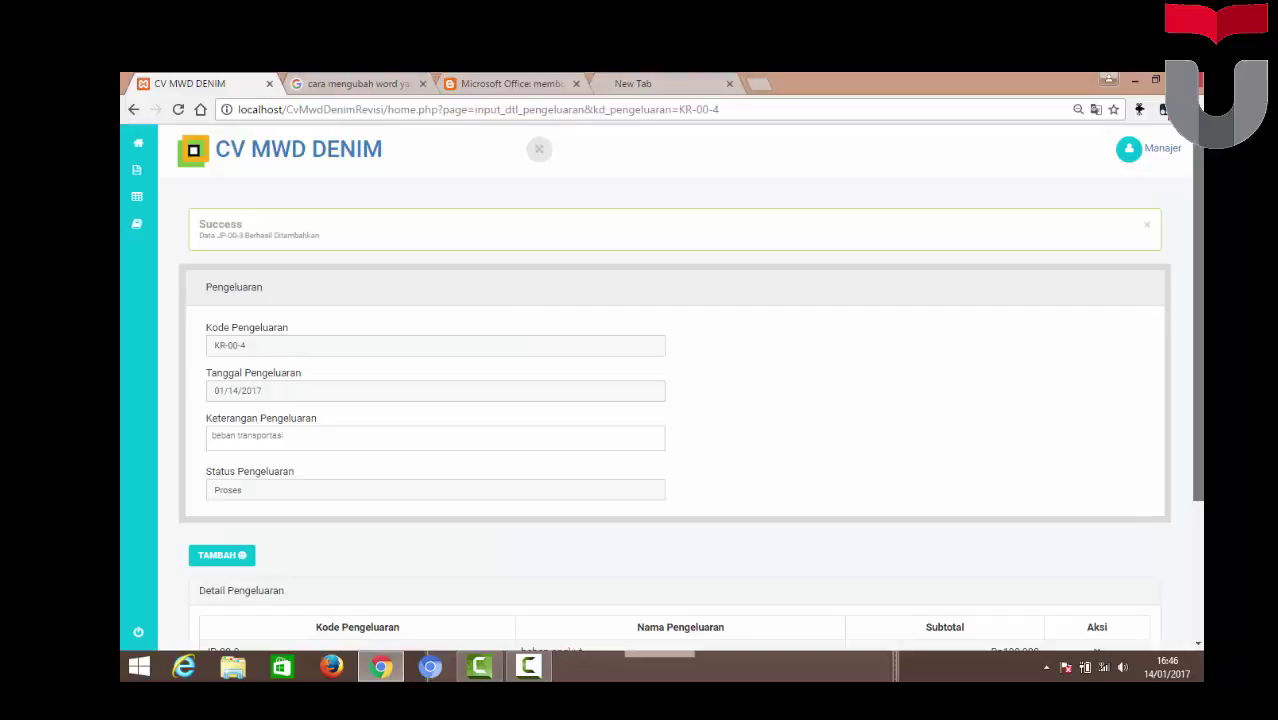
scroll(585, 322, "down", 2)
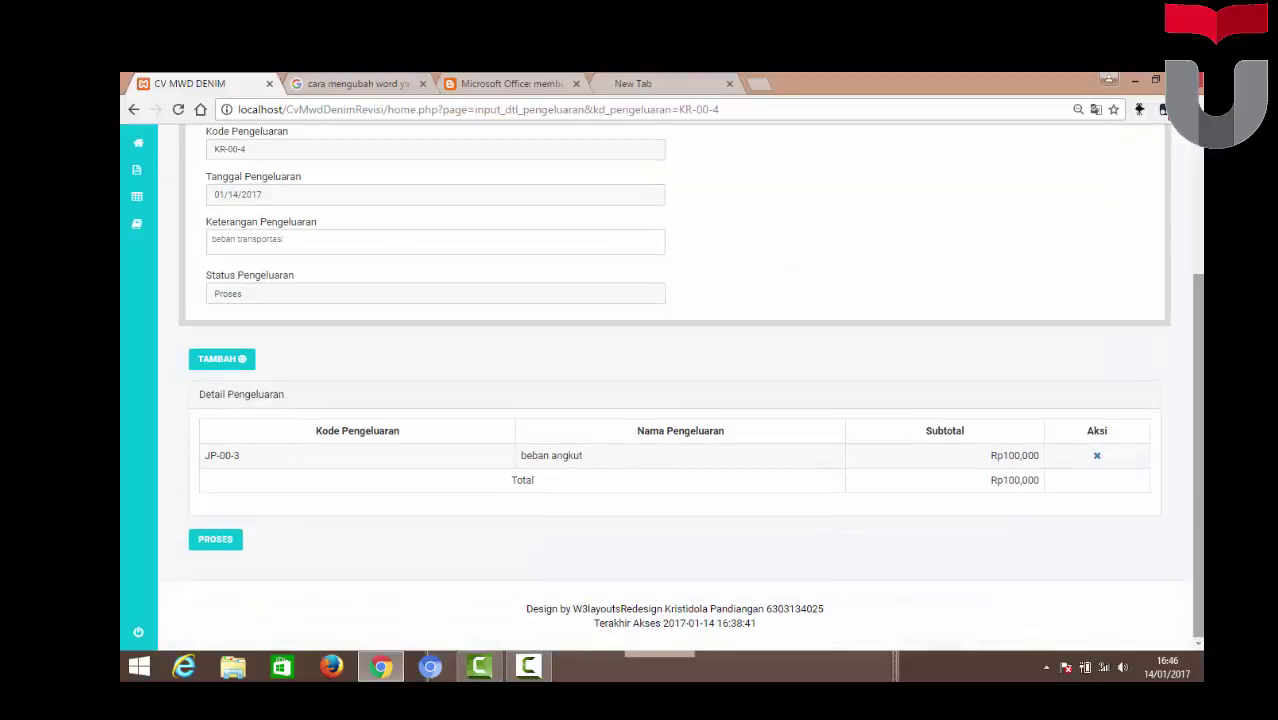
left_click(216, 541)
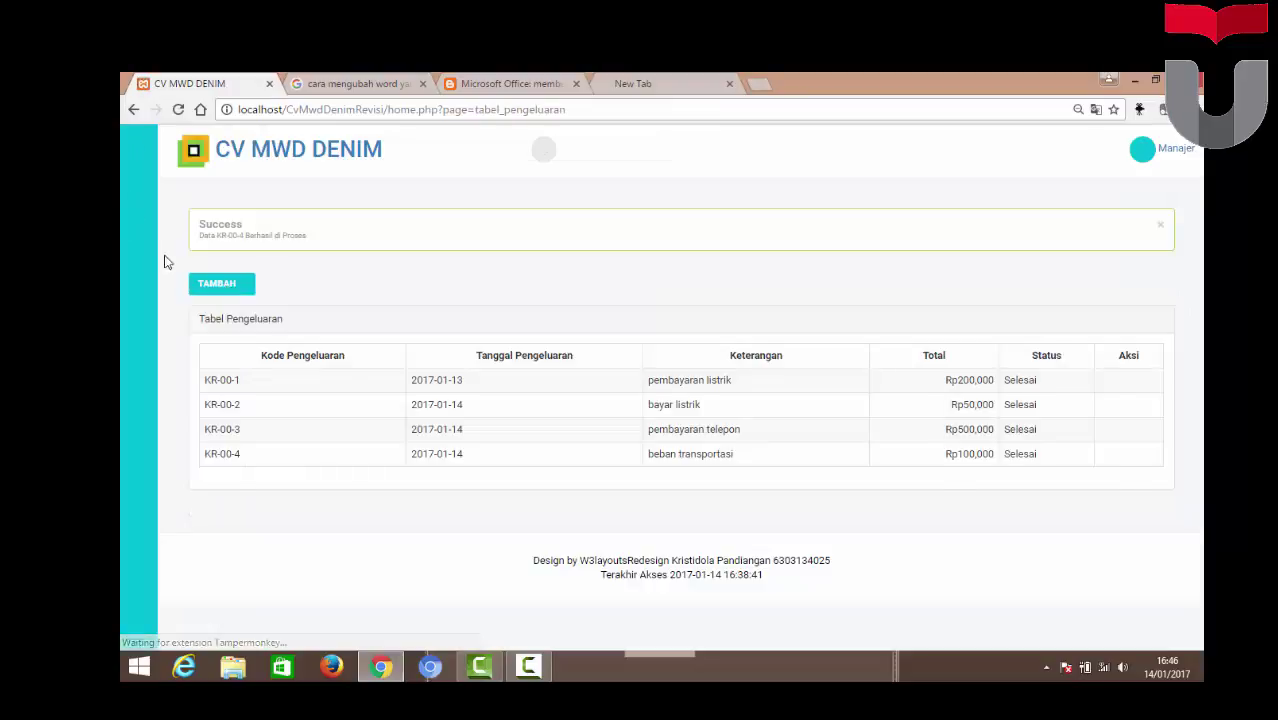
Go to the Jurnal report under Laporan in the sidebar
mouse_move(150, 230)
mouse_move(251, 200)
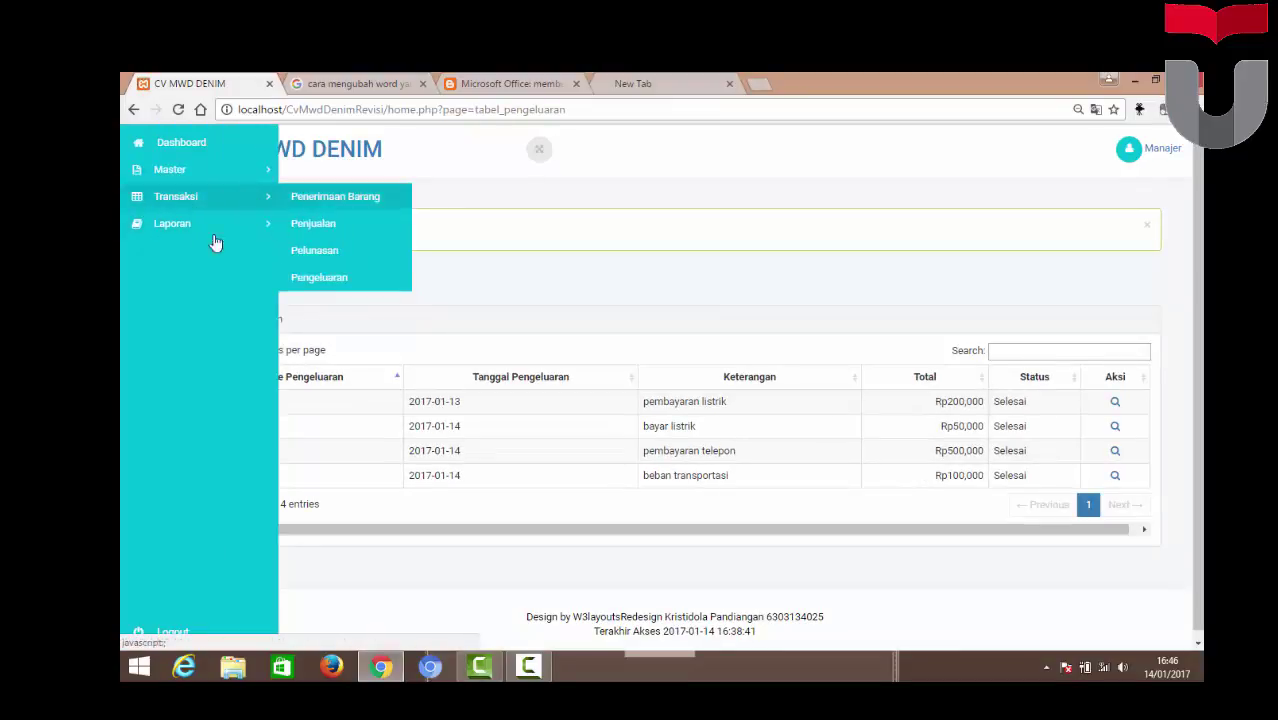
mouse_move(250, 224)
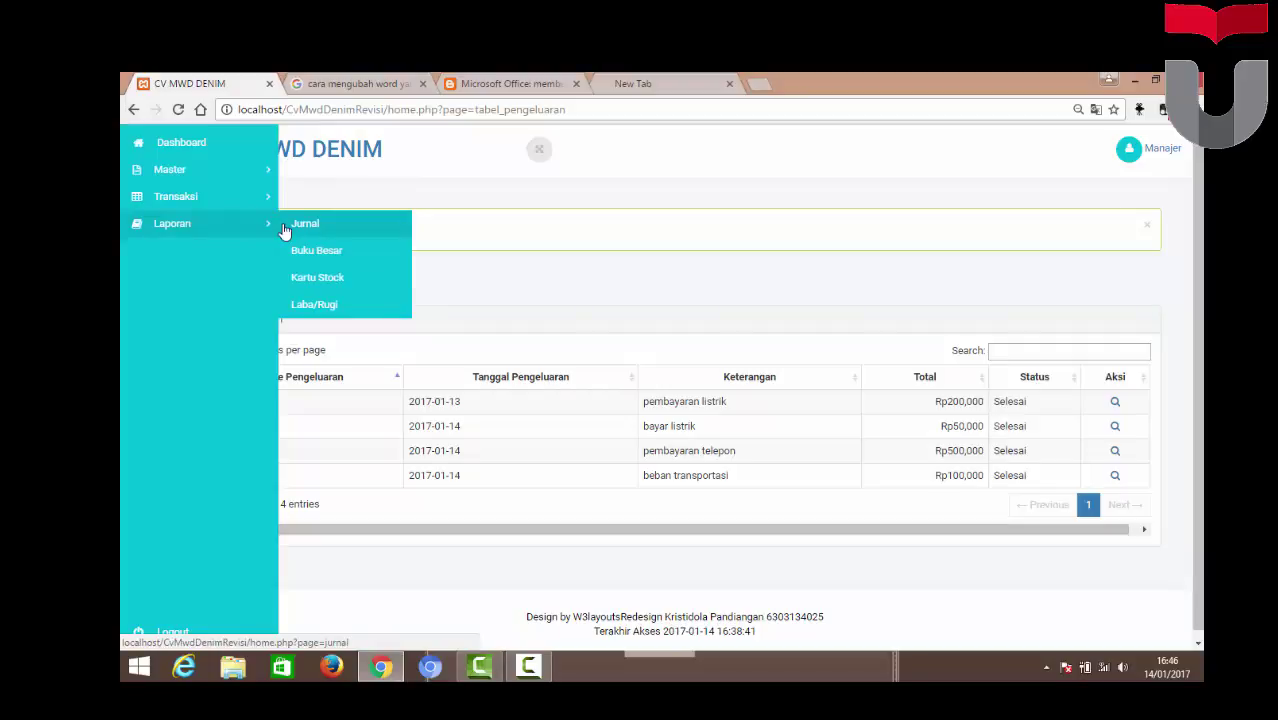
mouse_move(122, 245)
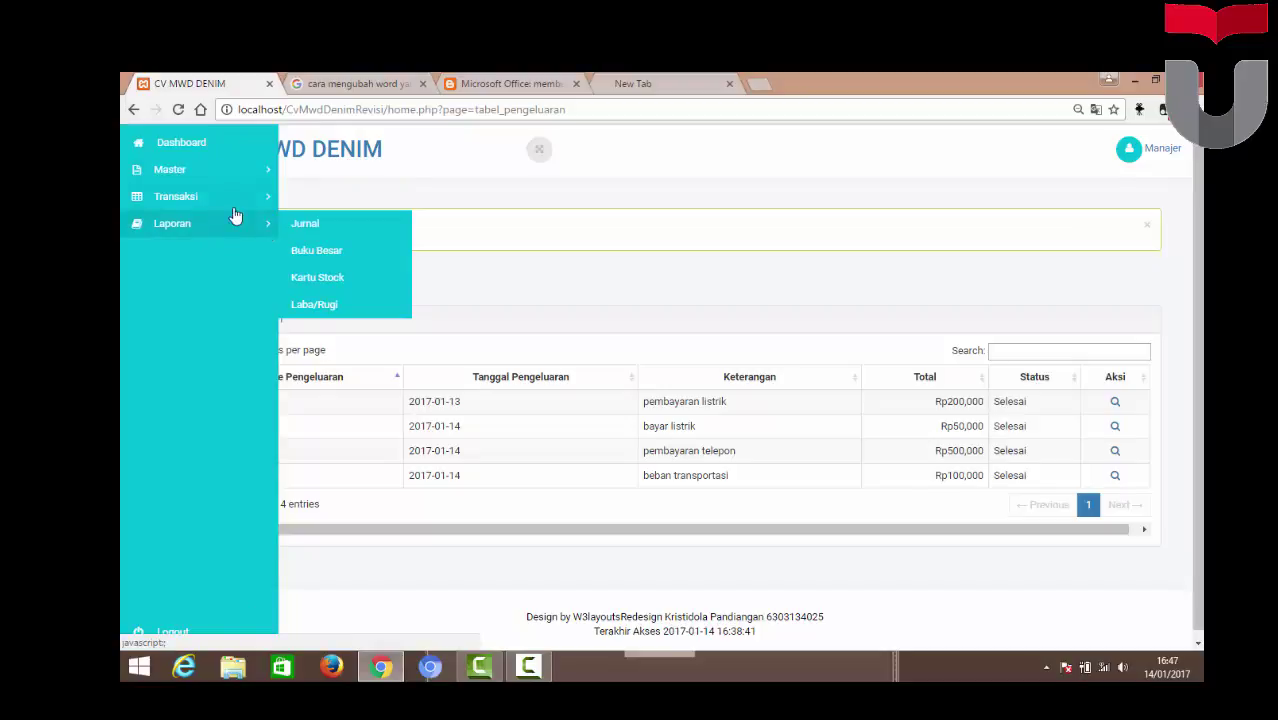
left_click(320, 233)
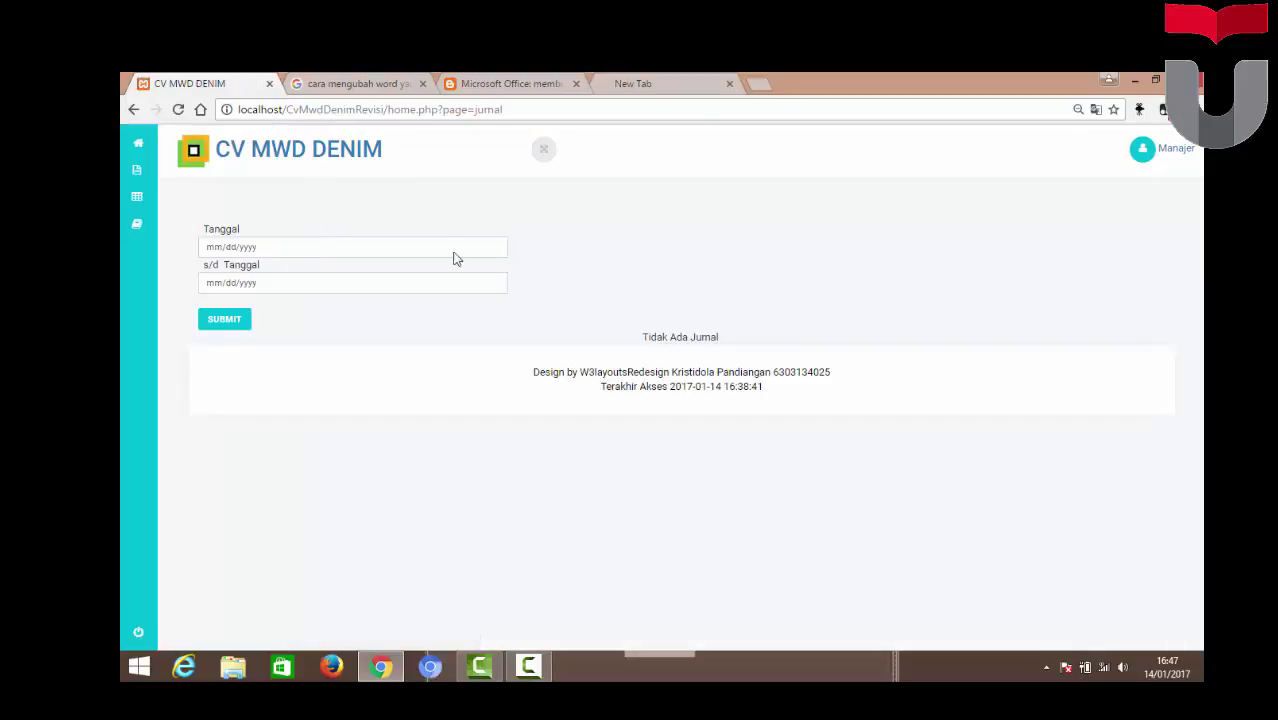
Generate the journal for 01/14/2017 through 01/14/2017
left_click(496, 249)
left_click(495, 248)
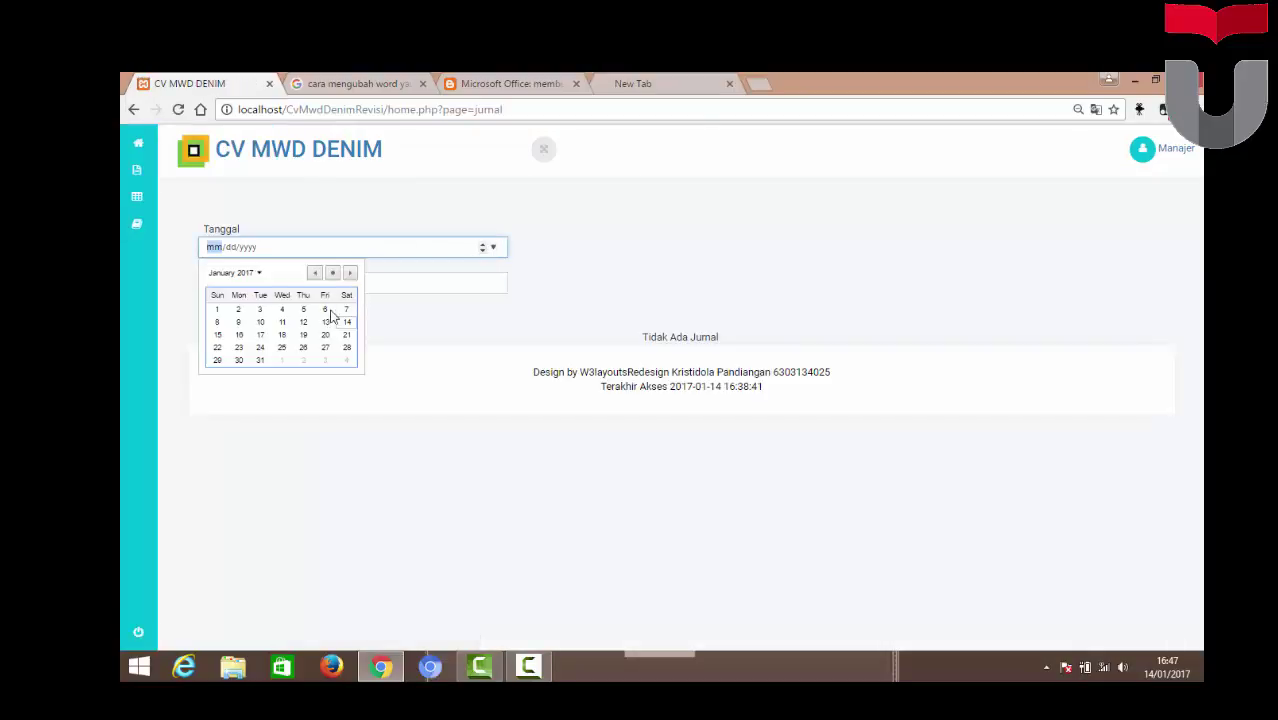
left_click(347, 323)
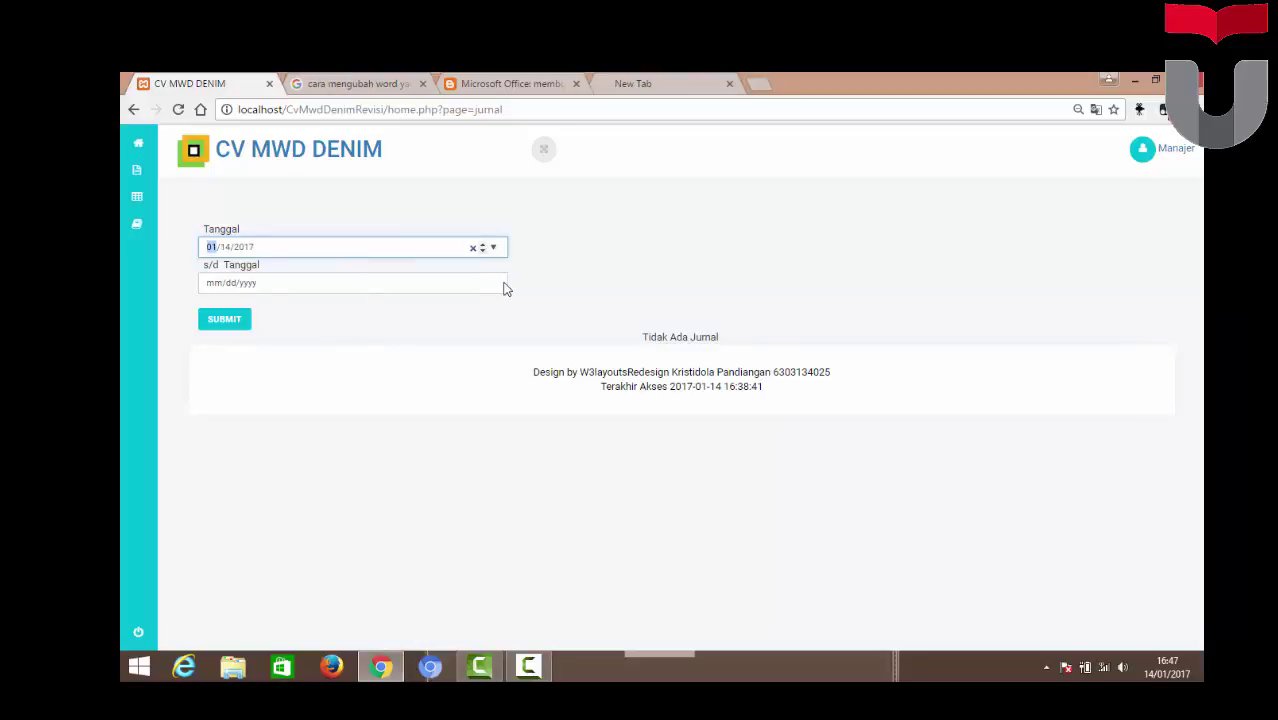
left_click(495, 285)
left_click(495, 285)
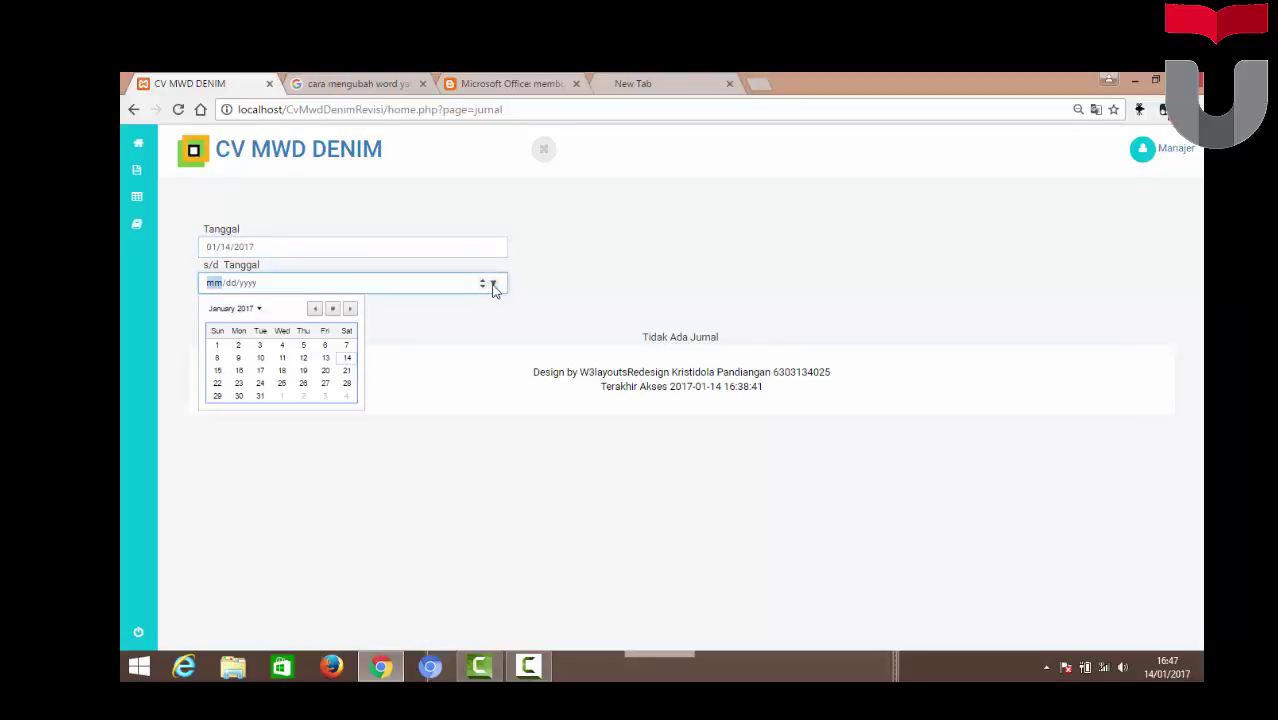
left_click(352, 368)
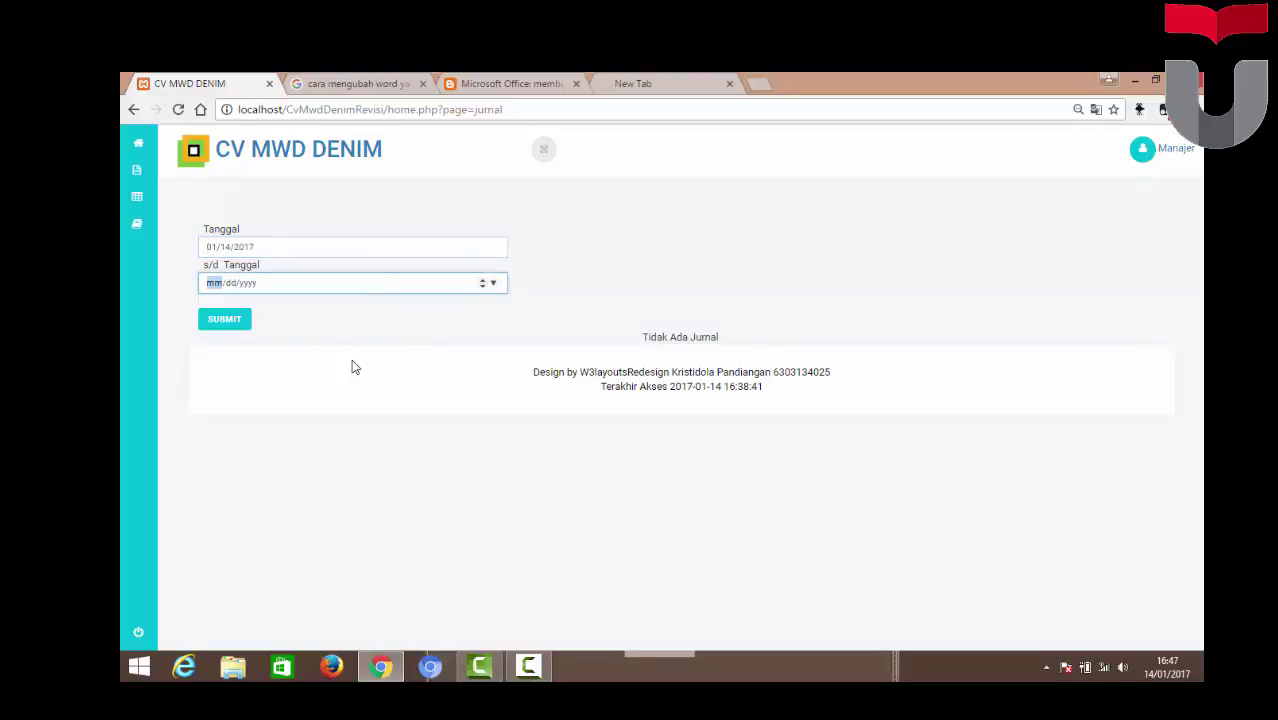
left_click(226, 322)
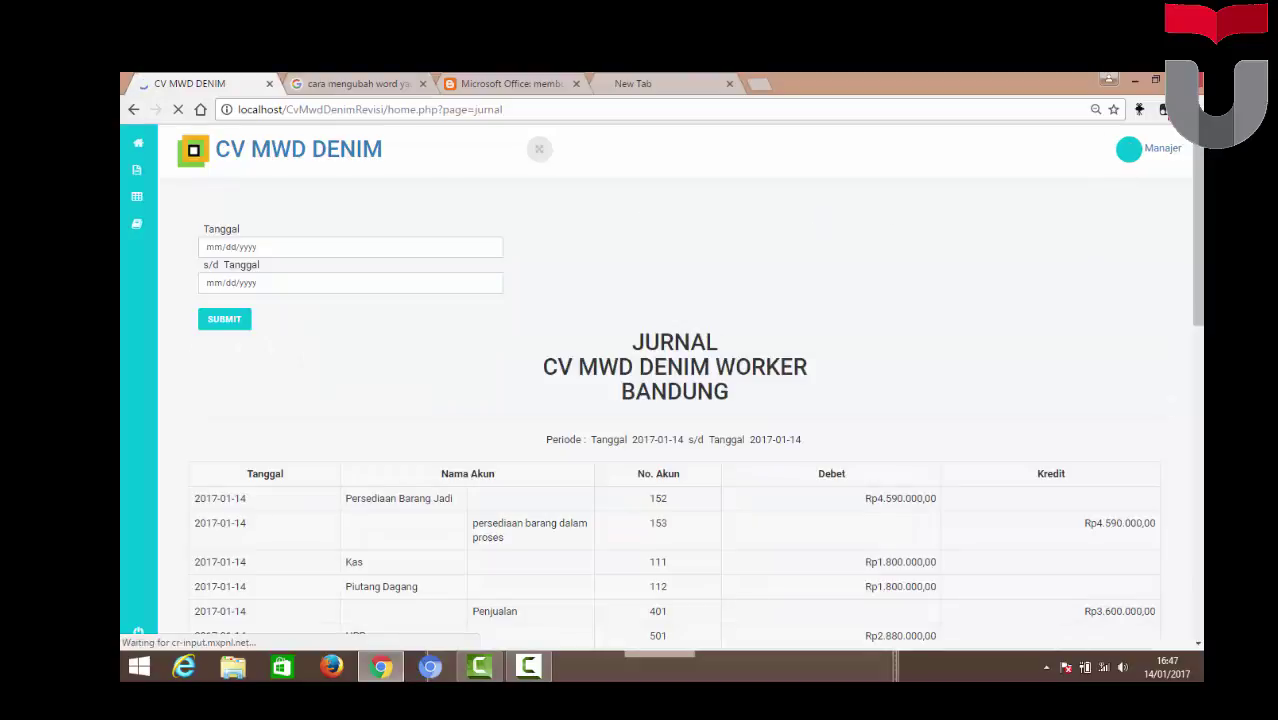
Review the journal, balanced at Rp66.046.000,00 on both sides
left_click_drag(1197, 274, 1197, 319)
scroll(1197, 319, "down", 2)
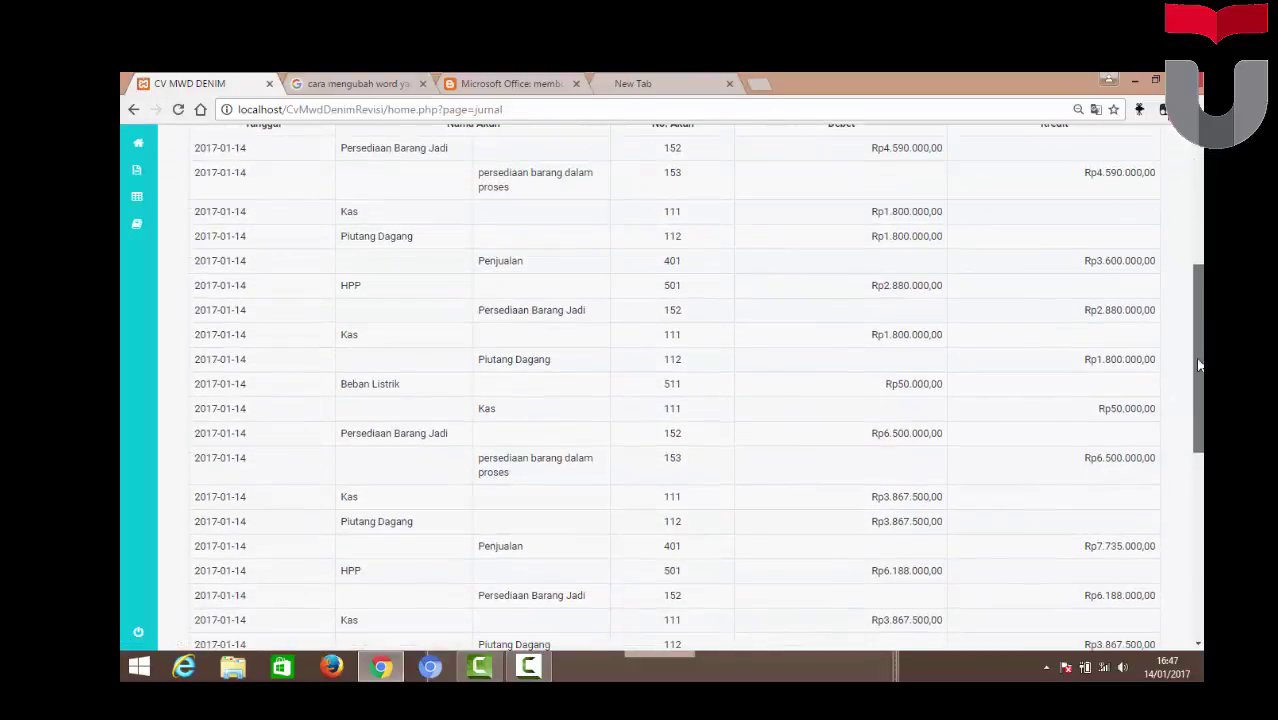
scroll(1192, 459, "down", 4)
scroll(1192, 459, "up", 8)
scroll(1180, 463, "down", 8)
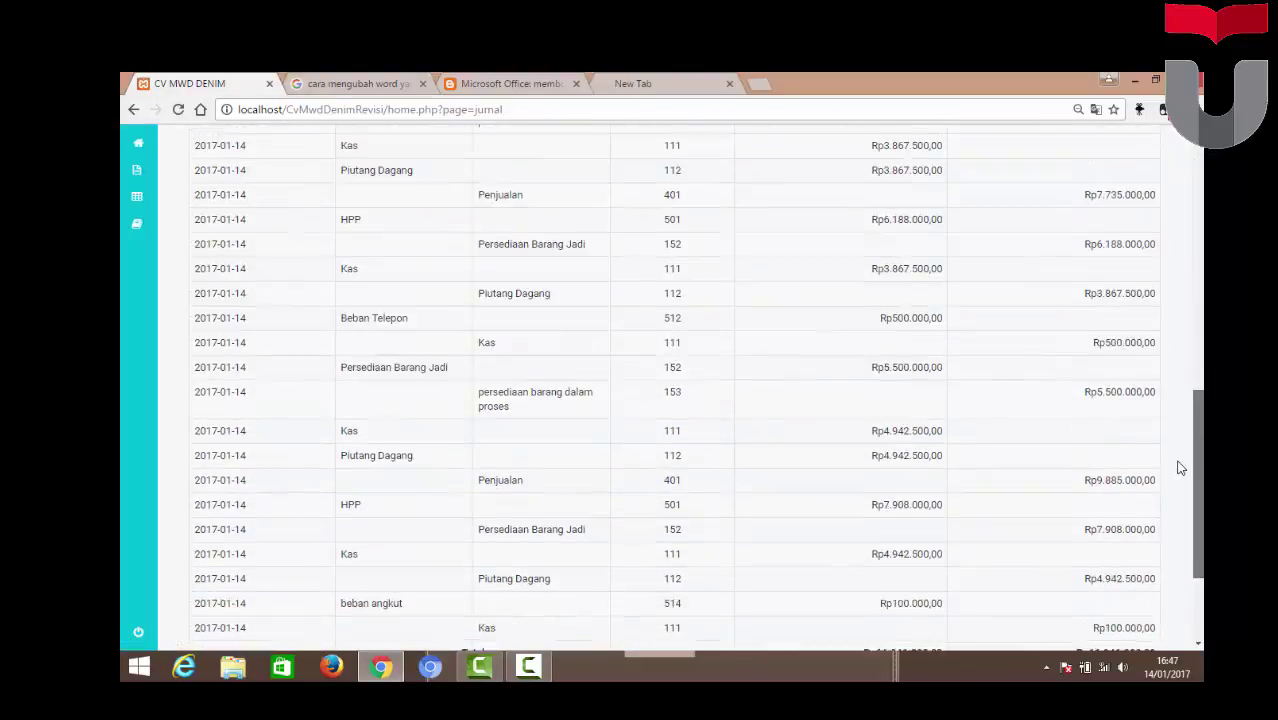
scroll(674, 385, "down", 2)
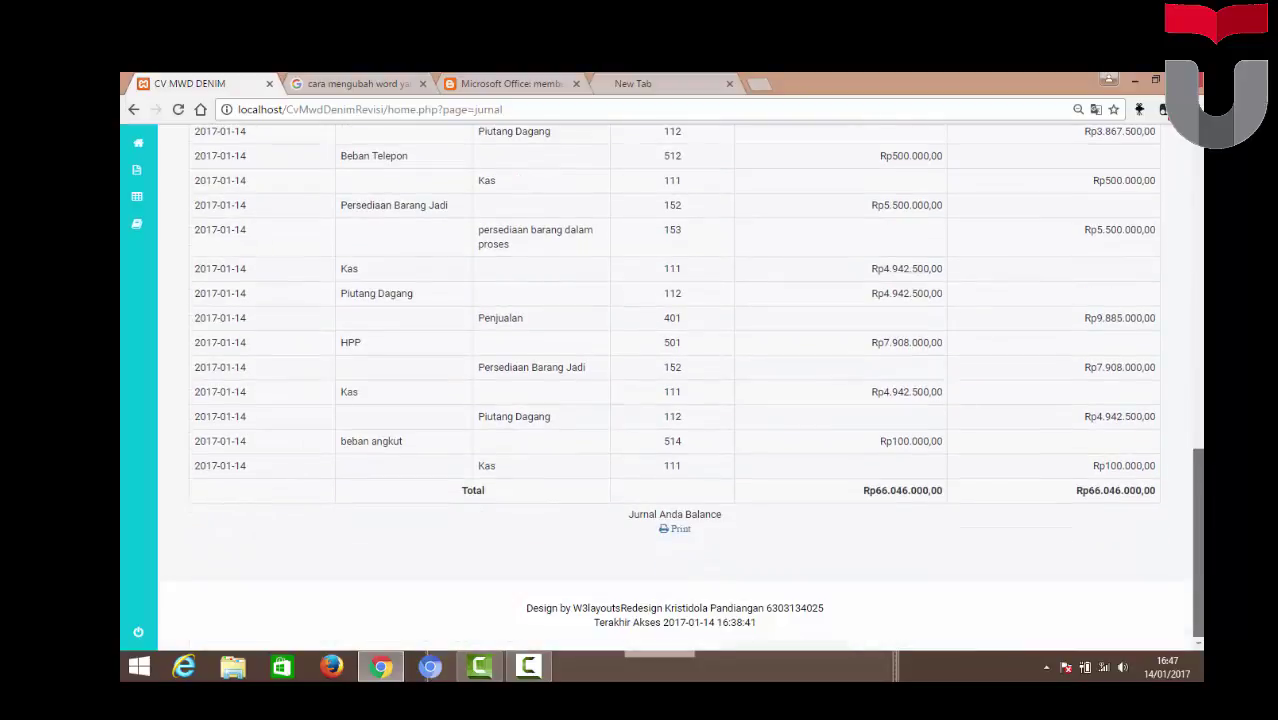
scroll(467, 417, "up", 1)
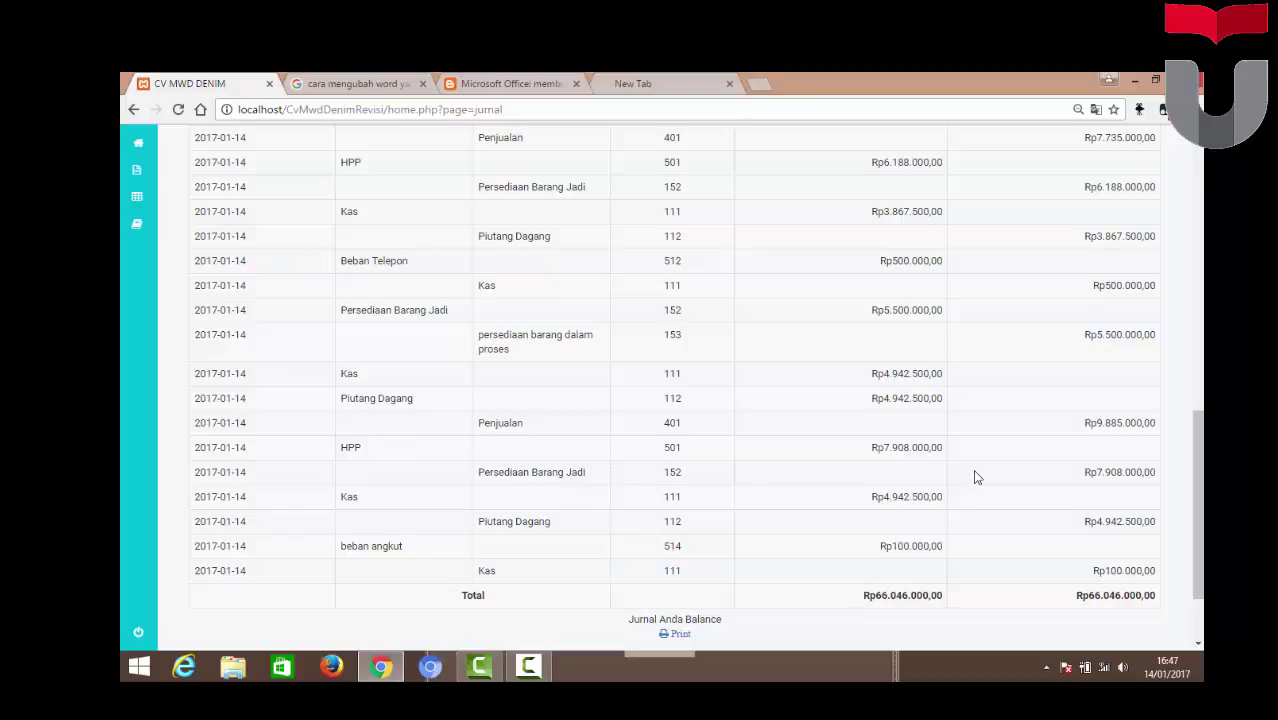
left_click_drag(1197, 500, 1166, 142)
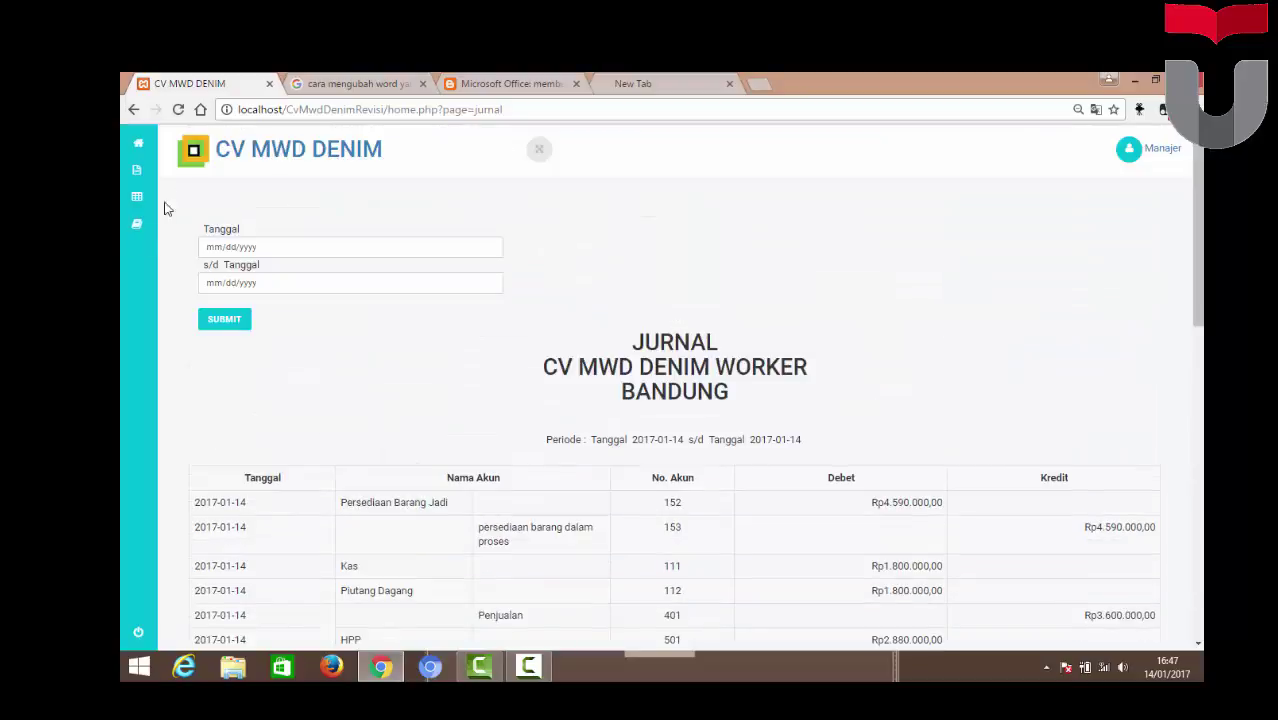
left_click(237, 223)
Show the Januari 2017 Buku Besar for 401-Penjualan, ending at Rp59.199.000,00 credit
left_click(330, 258)
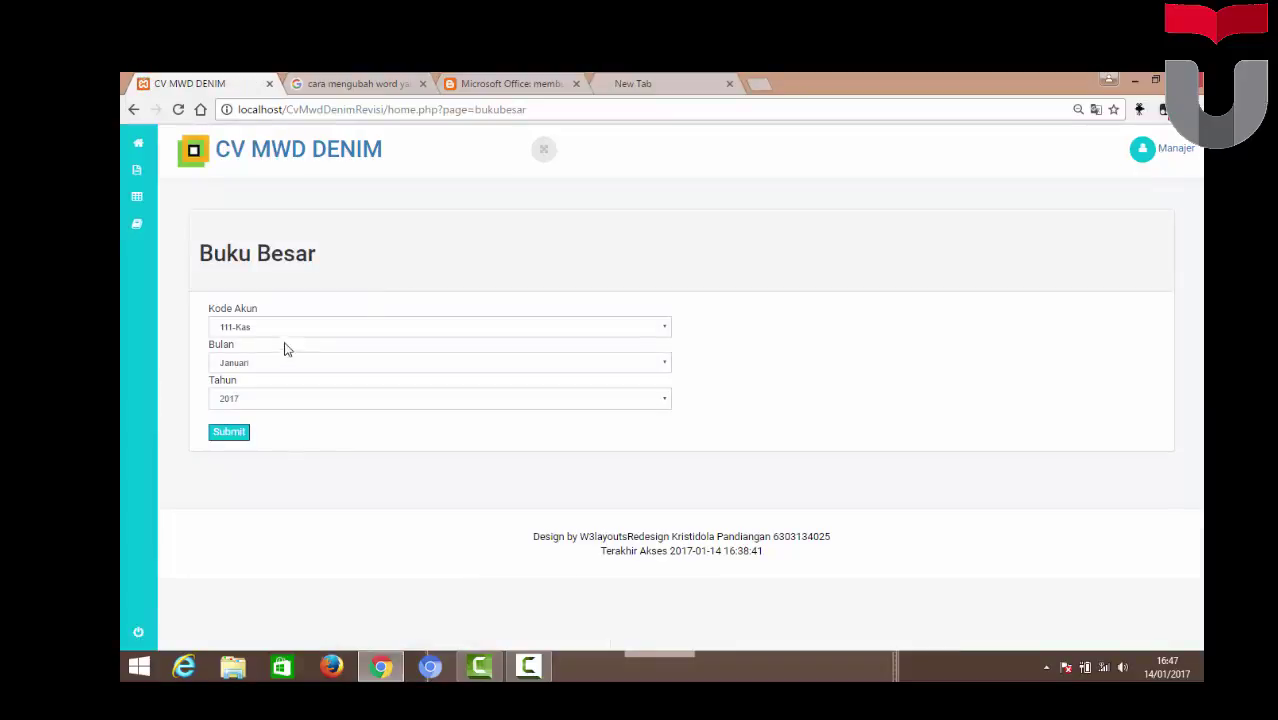
left_click(302, 330)
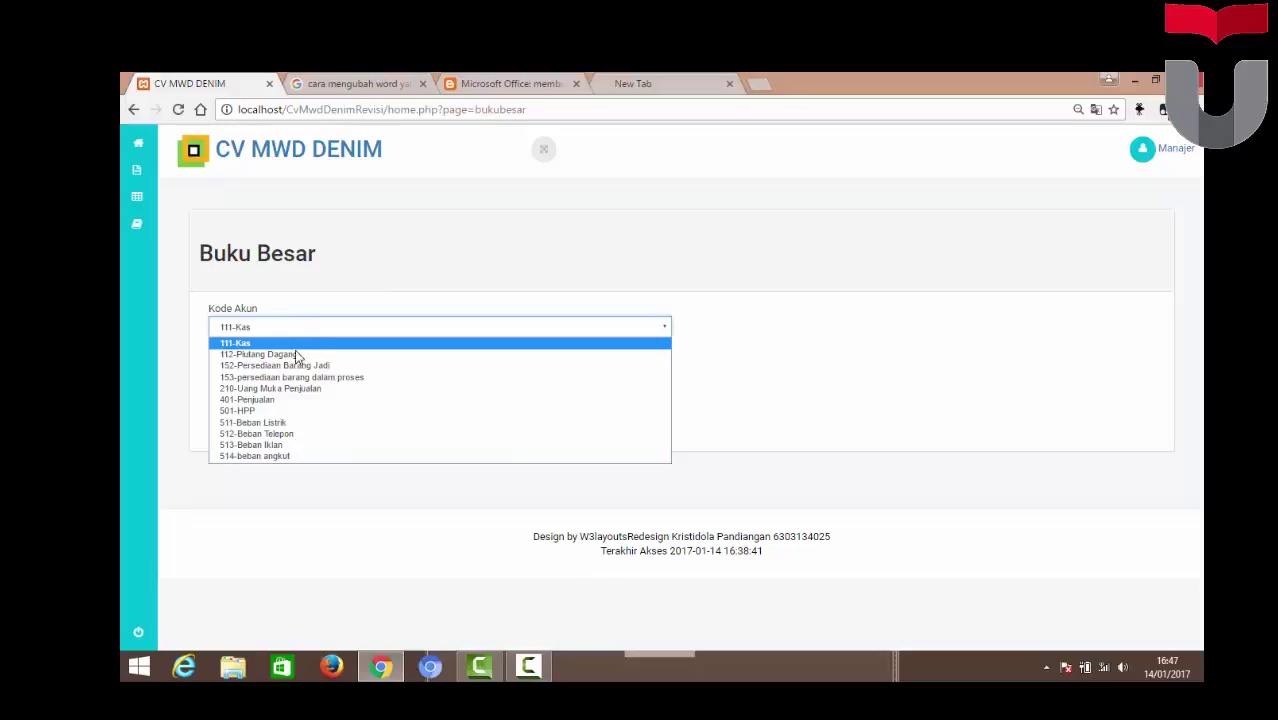
left_click(285, 403)
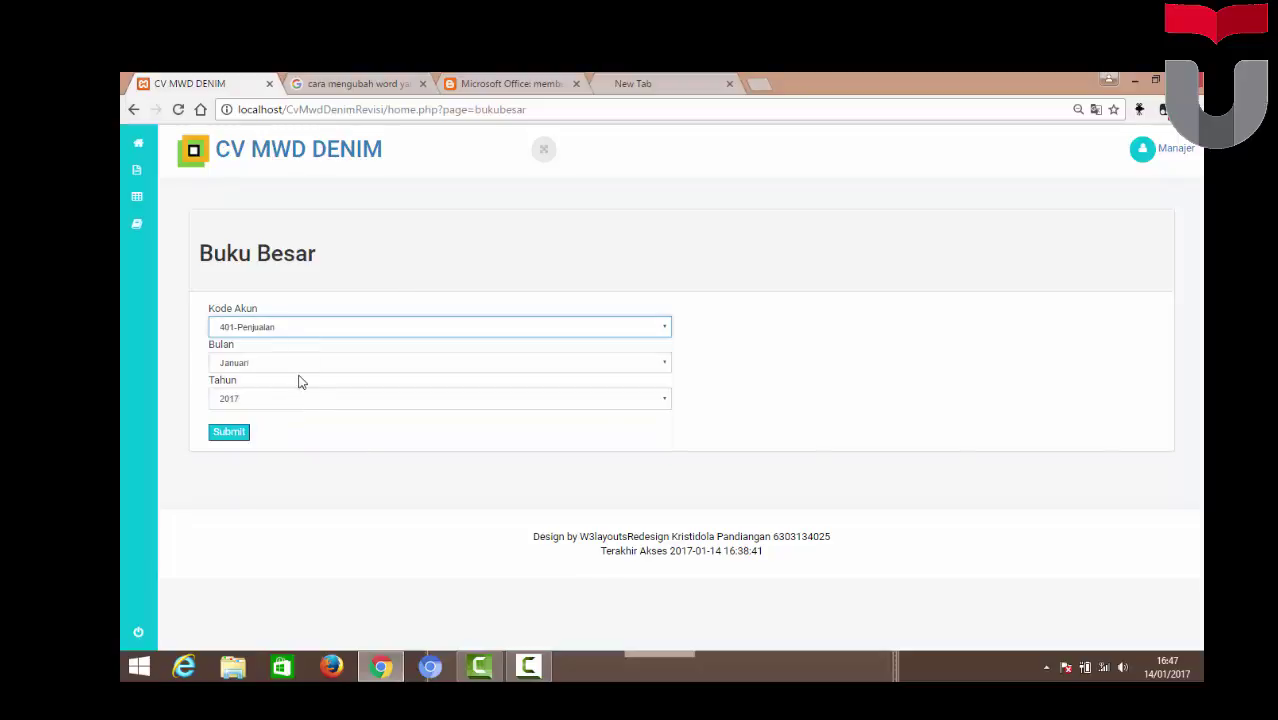
left_click(228, 437)
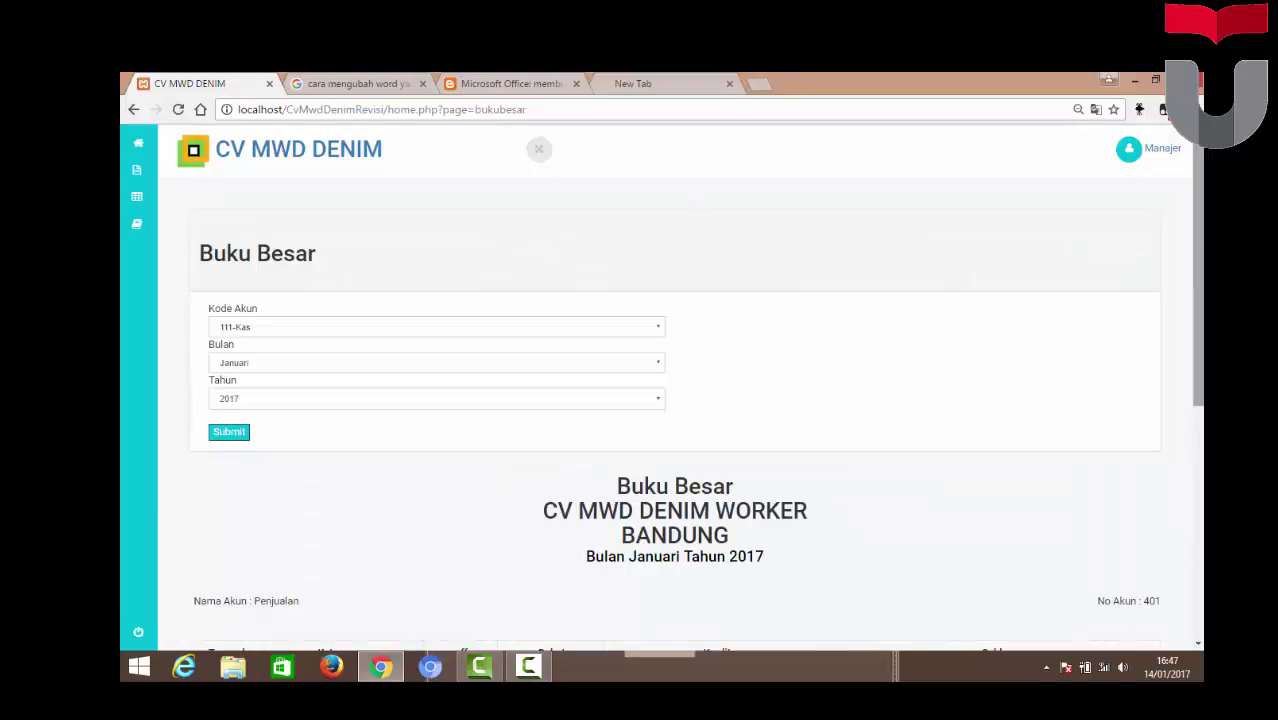
scroll(675, 400, "down", 5)
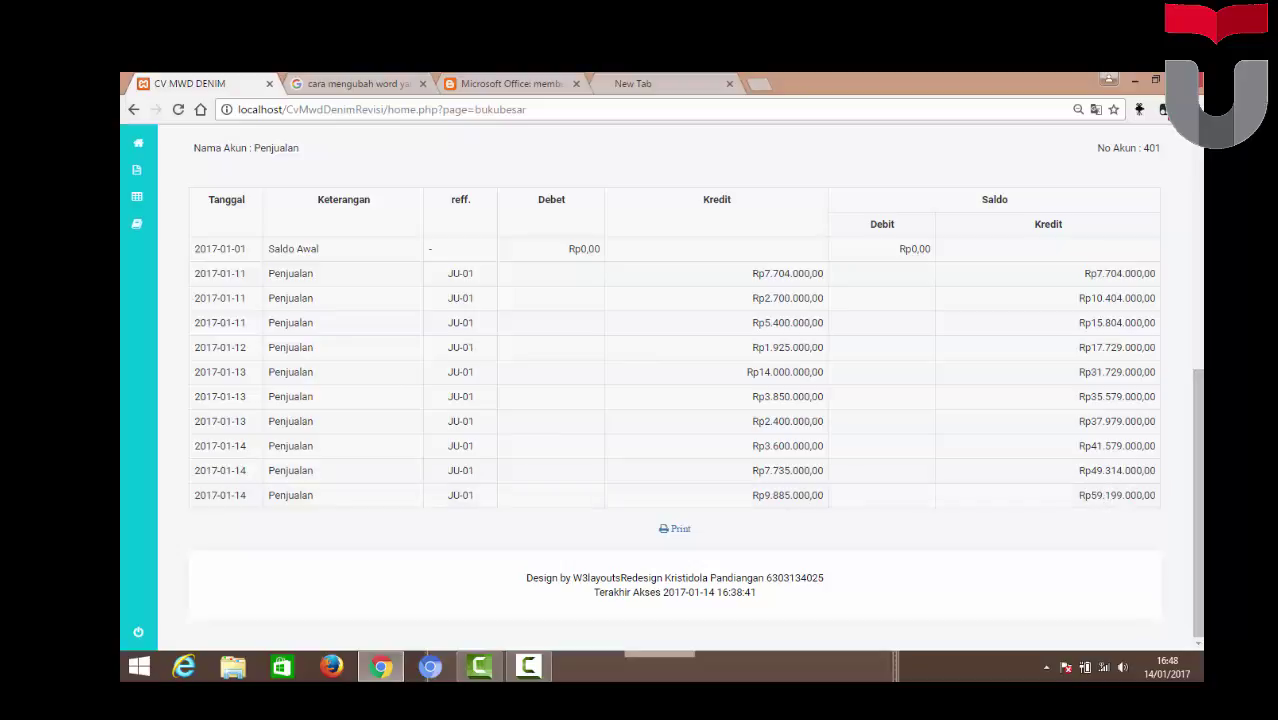
scroll(1197, 500, "up", 5)
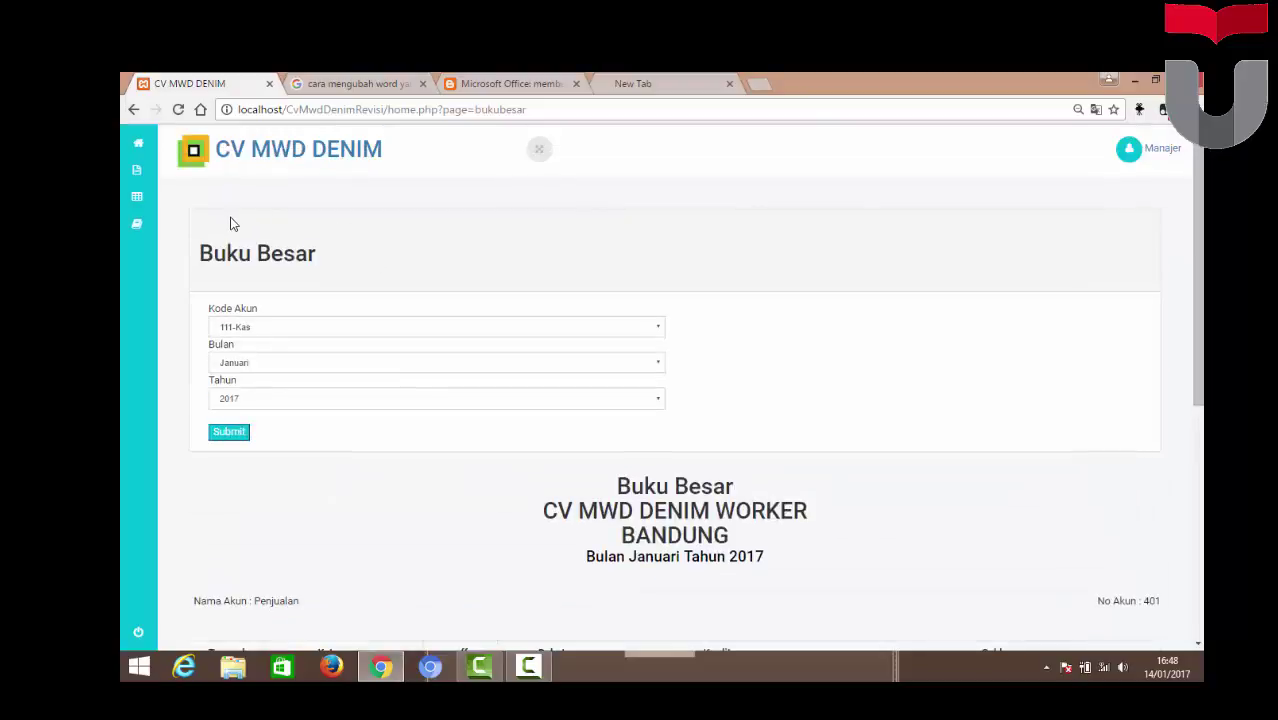
Generate the Kartu Stok for P-00-2-celana denim 1, Januari 2017
mouse_move(166, 231)
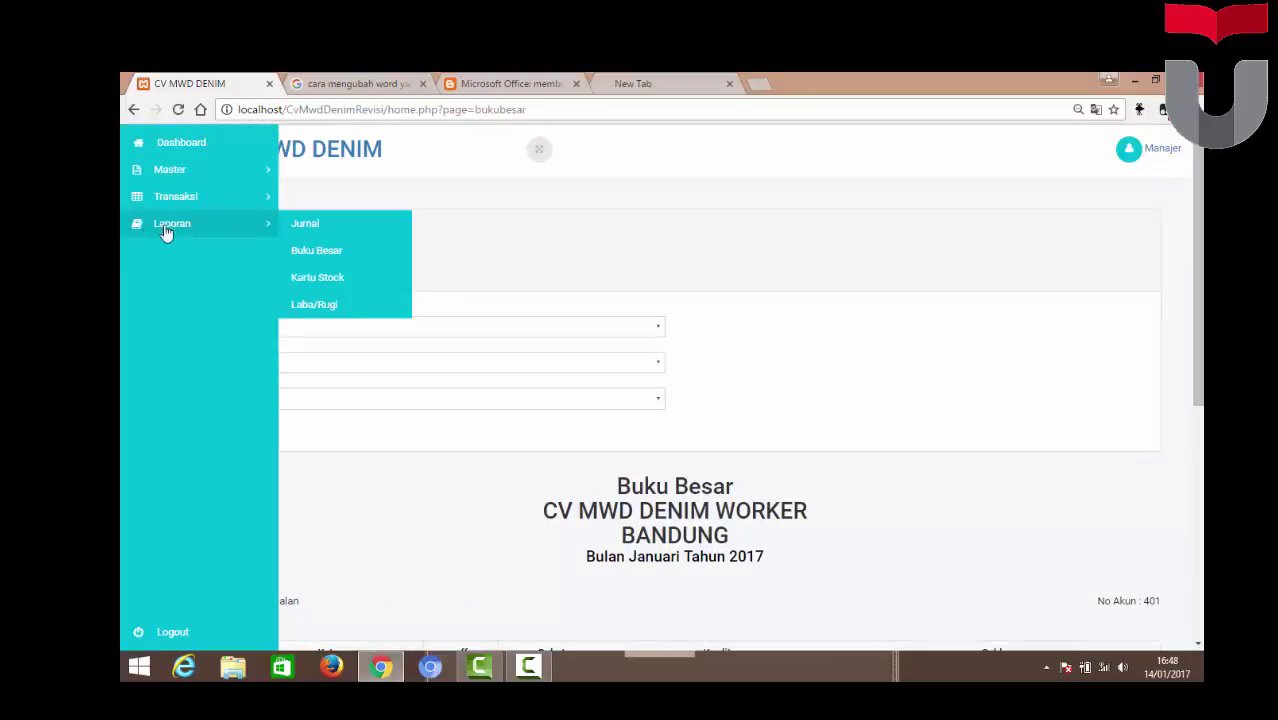
left_click(321, 284)
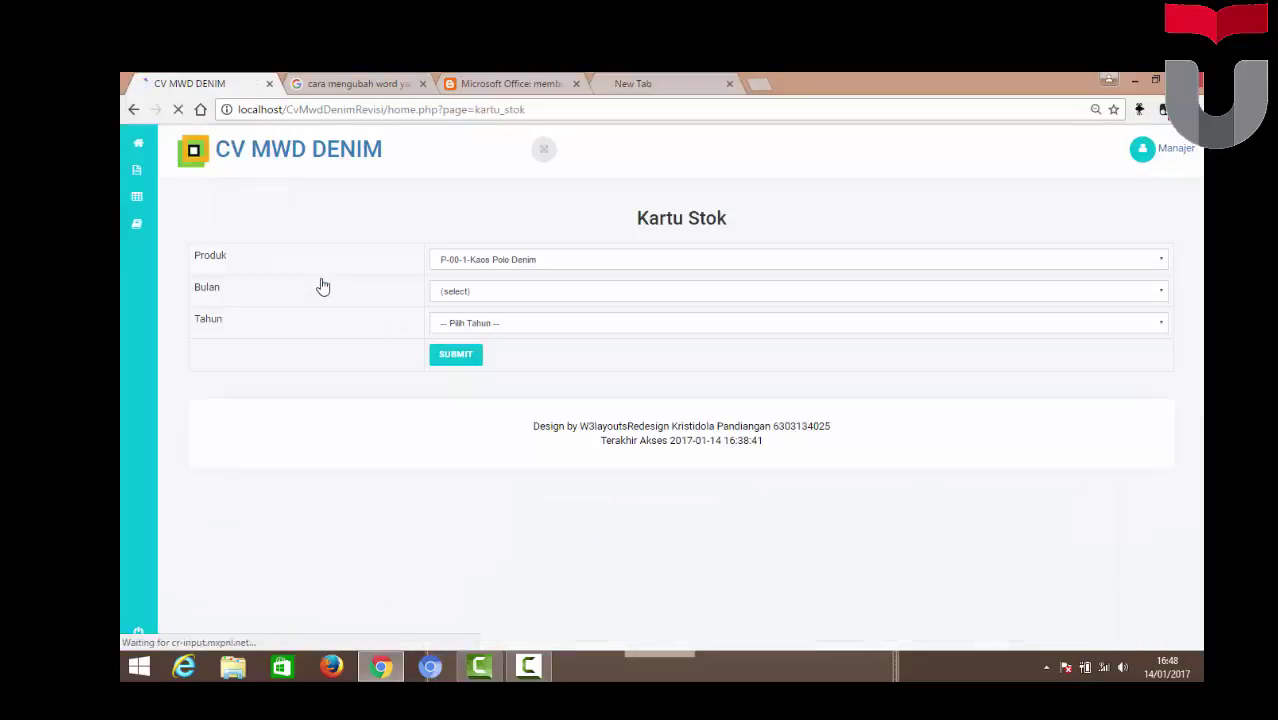
left_click(724, 260)
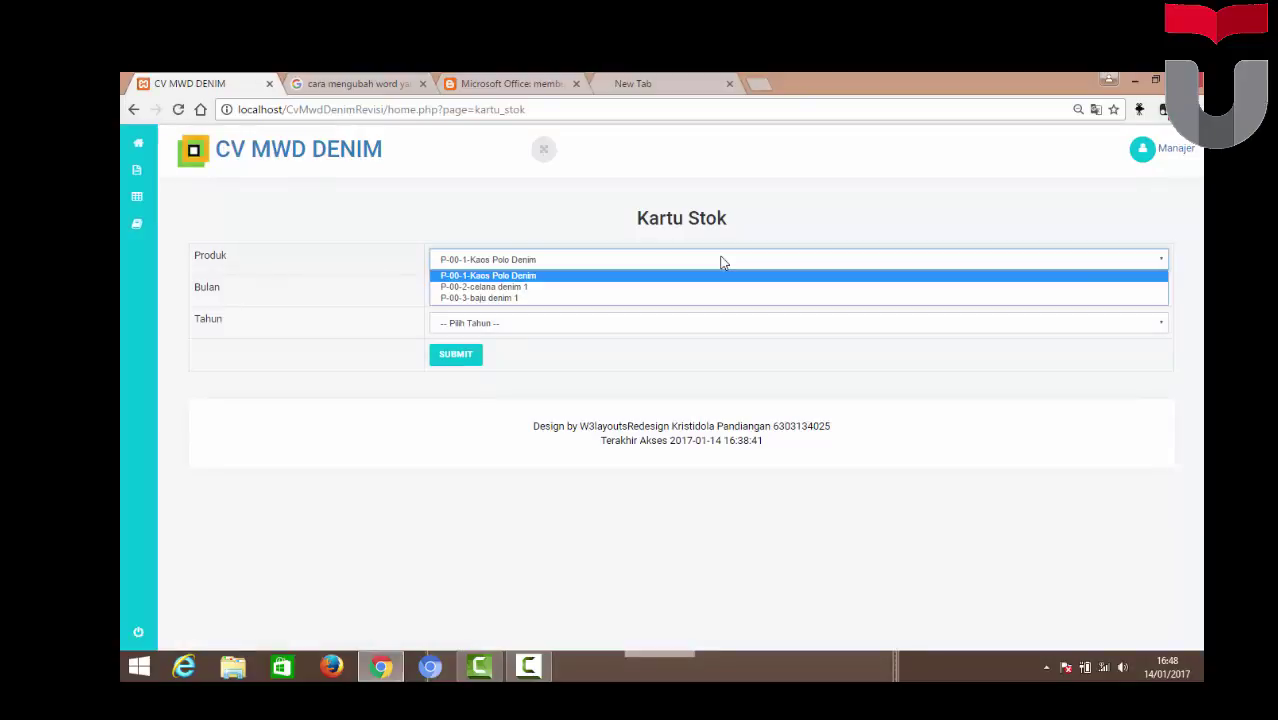
left_click(604, 287)
left_click(490, 302)
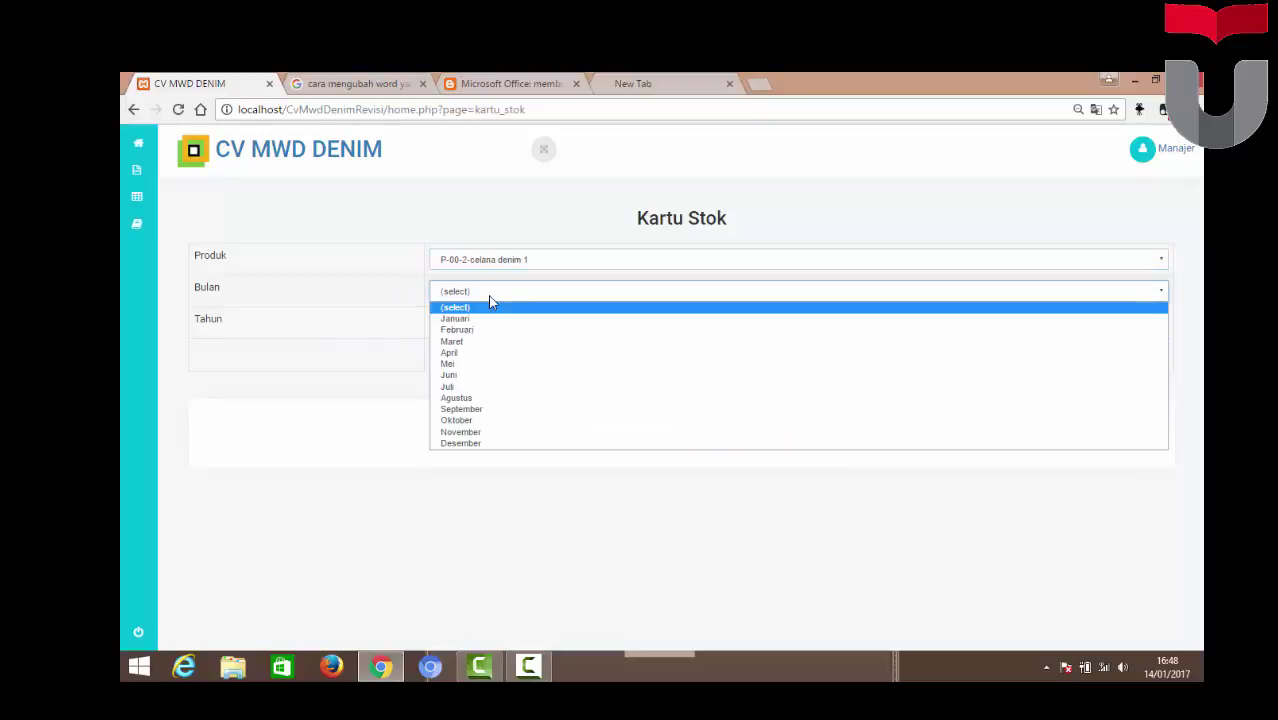
left_click(485, 320)
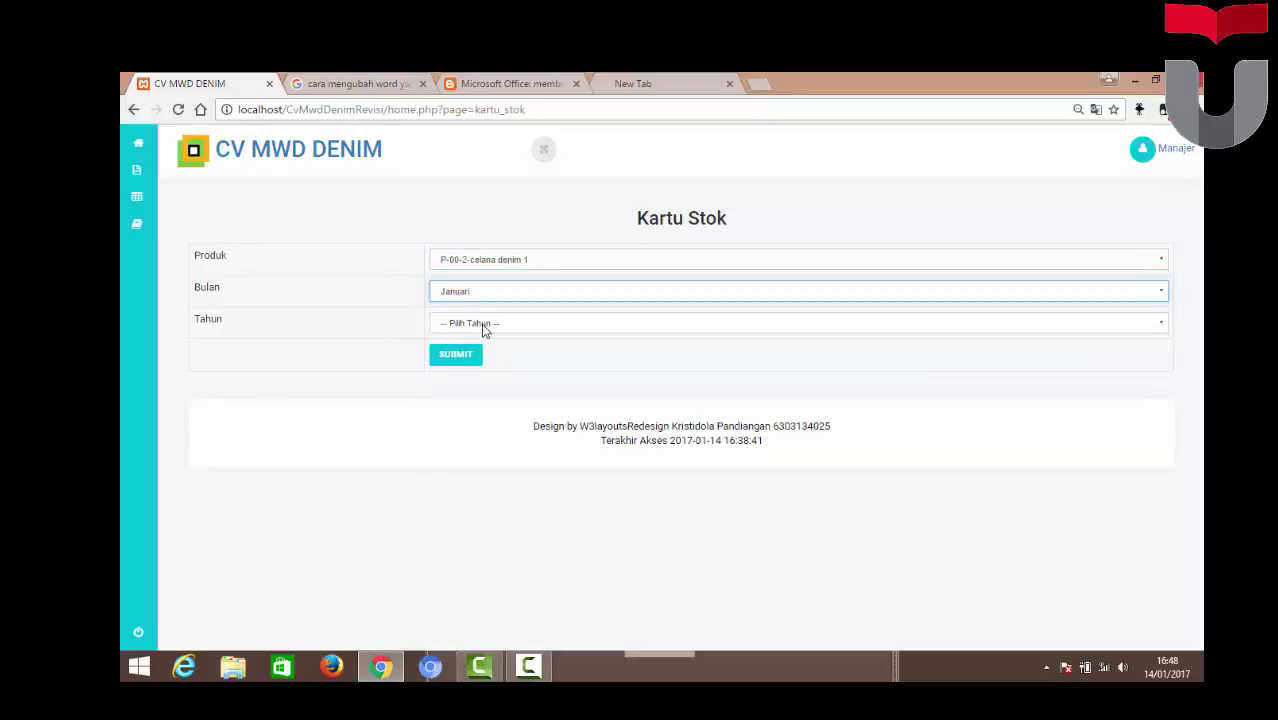
left_click(481, 335)
left_click(485, 358)
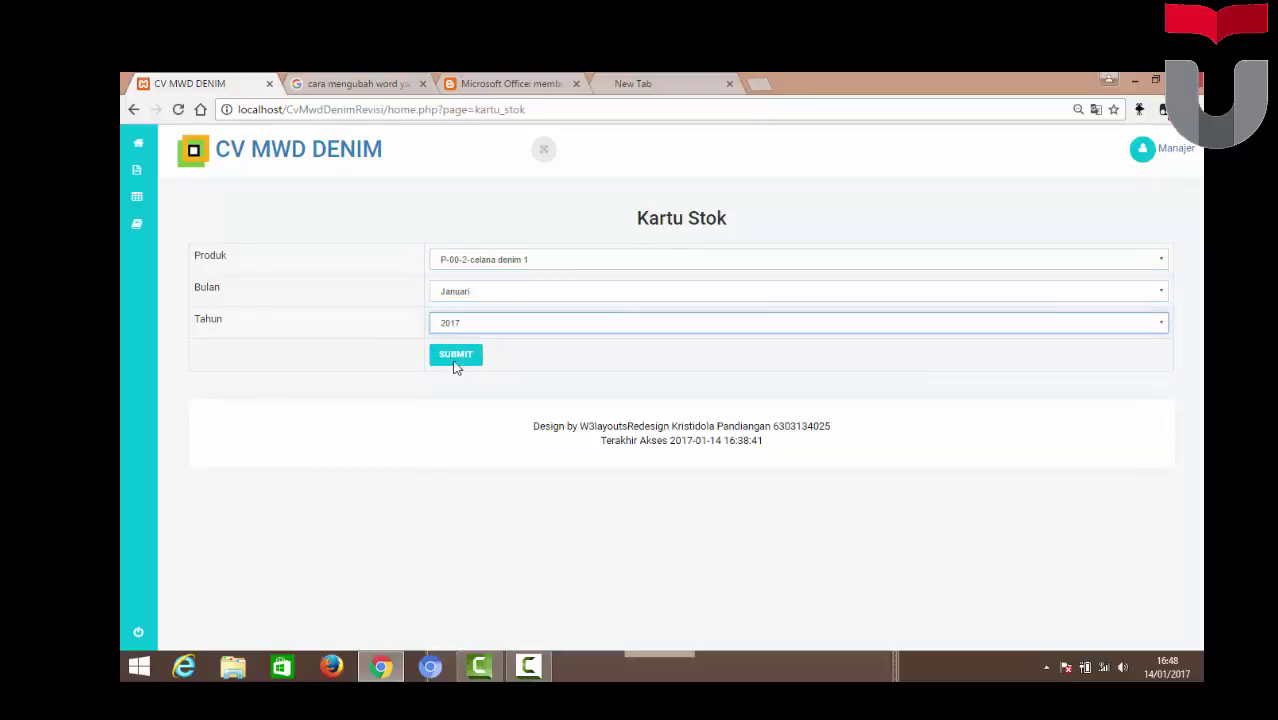
left_click(456, 366)
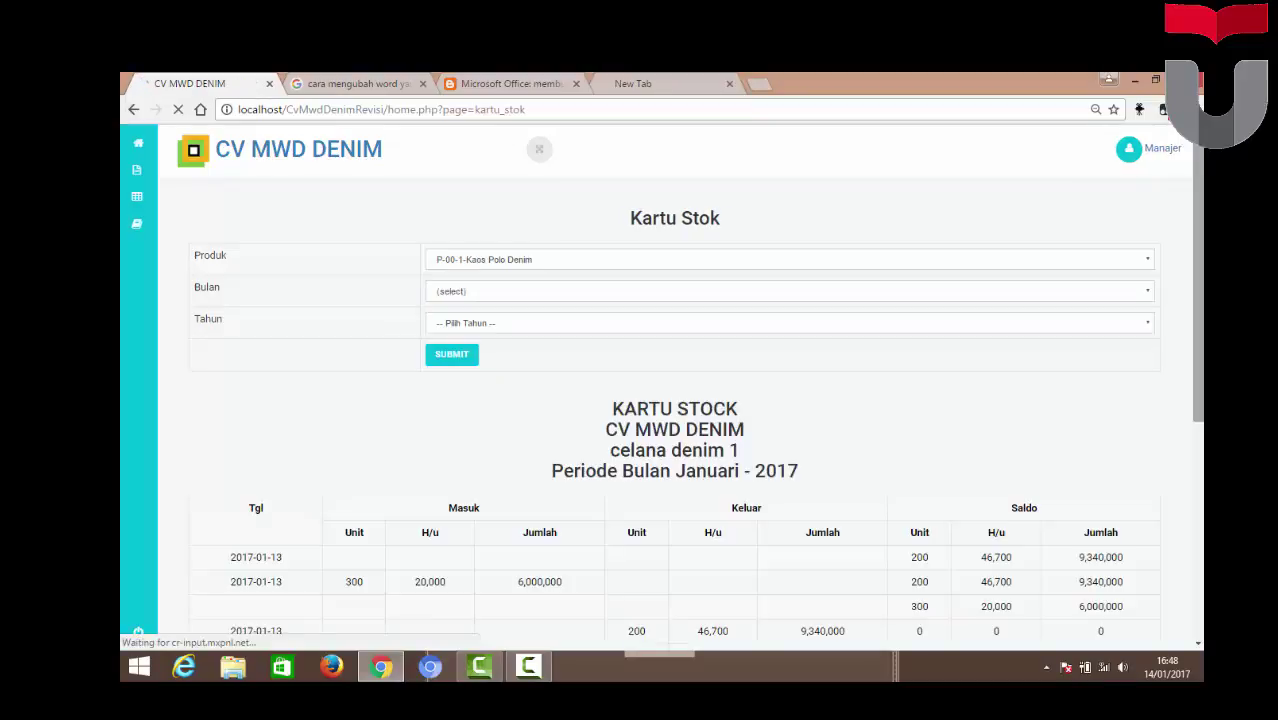
Review the stock card totals: 700 in, 850 out, 50 remaining
scroll(660, 390, "down", 3)
scroll(660, 390, "down", 3)
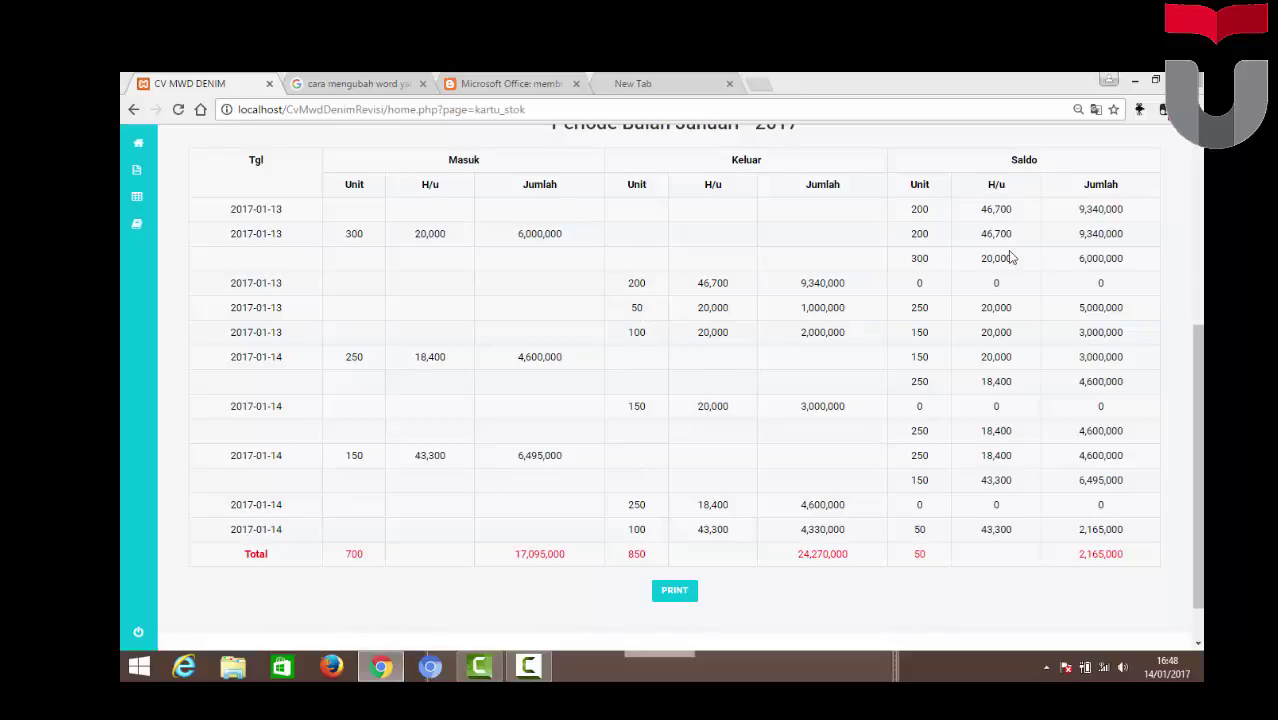
scroll(660, 390, "up", 3)
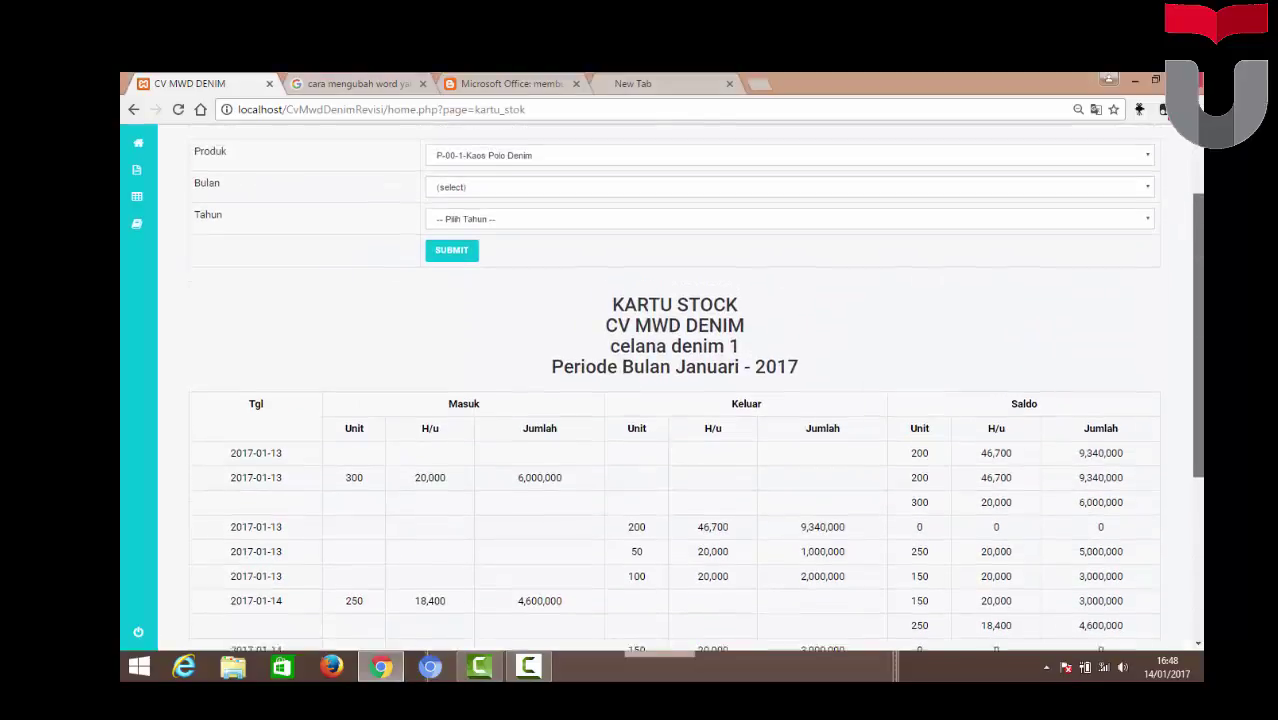
mouse_move(150, 228)
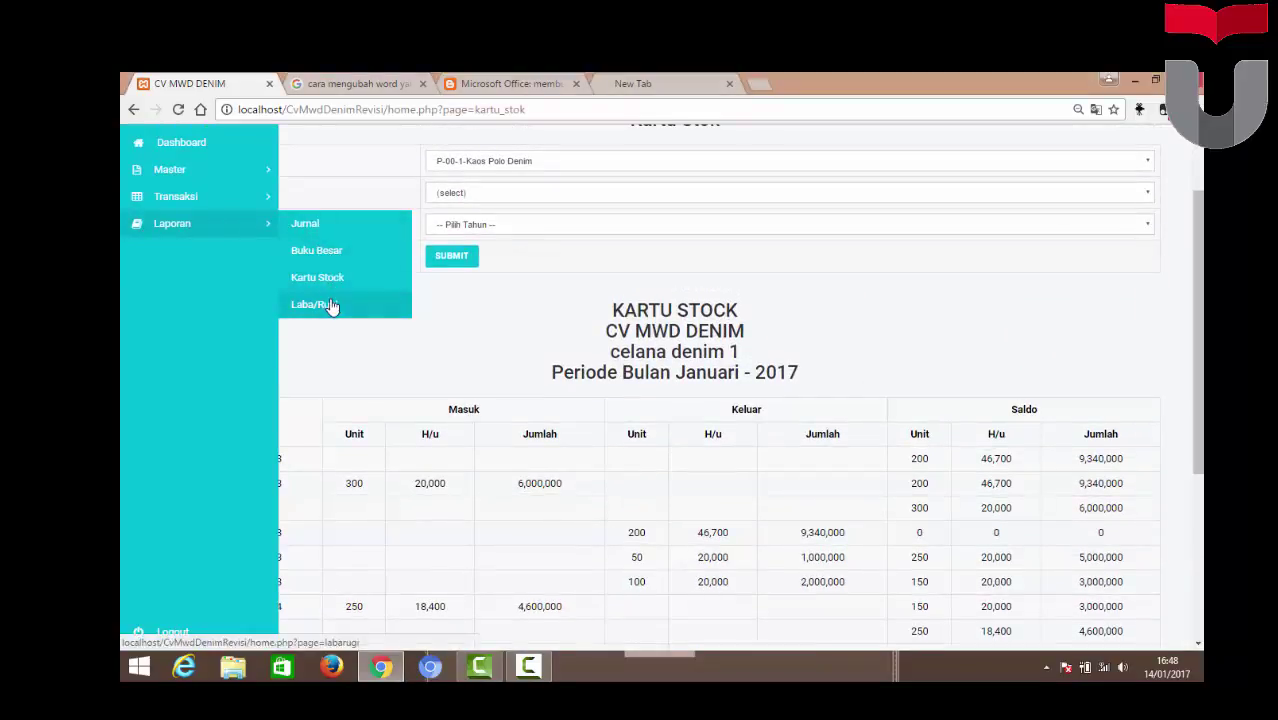
Generate and review the Januari 2017 Laba/Rugi report, net profit Rp10.989.800,00
left_click(330, 305)
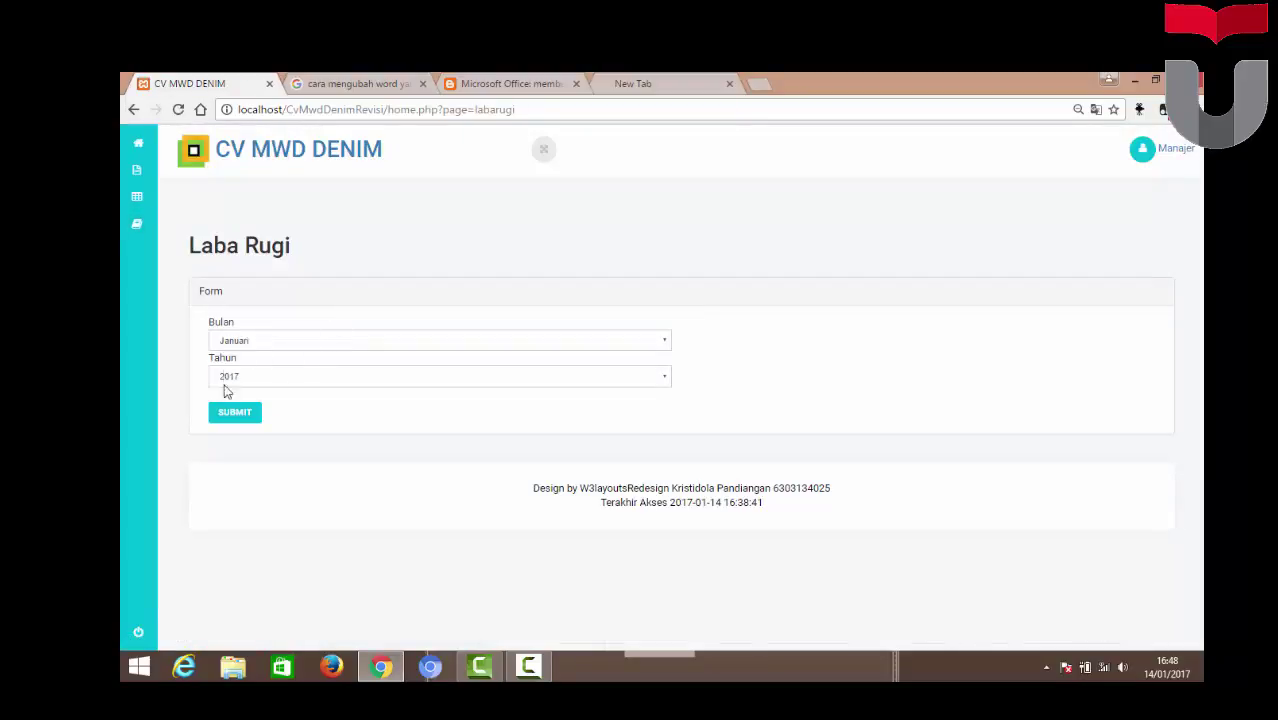
left_click(241, 418)
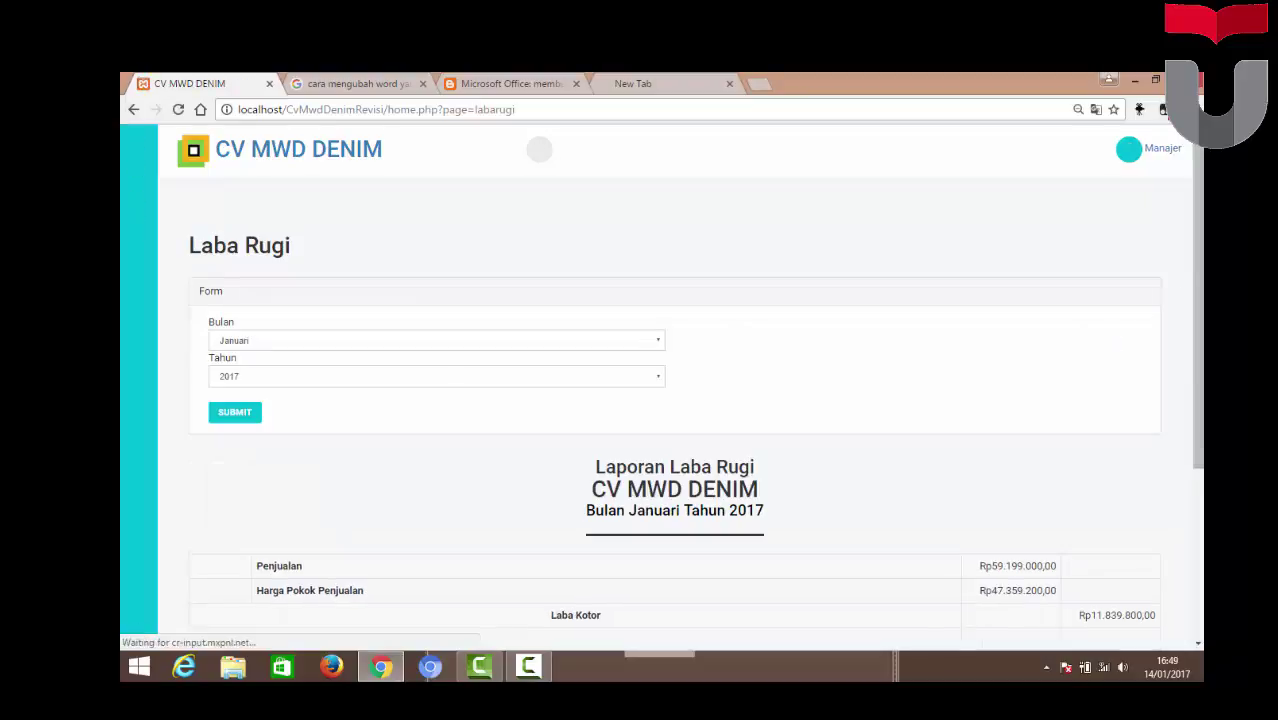
scroll(675, 390, "down", 2)
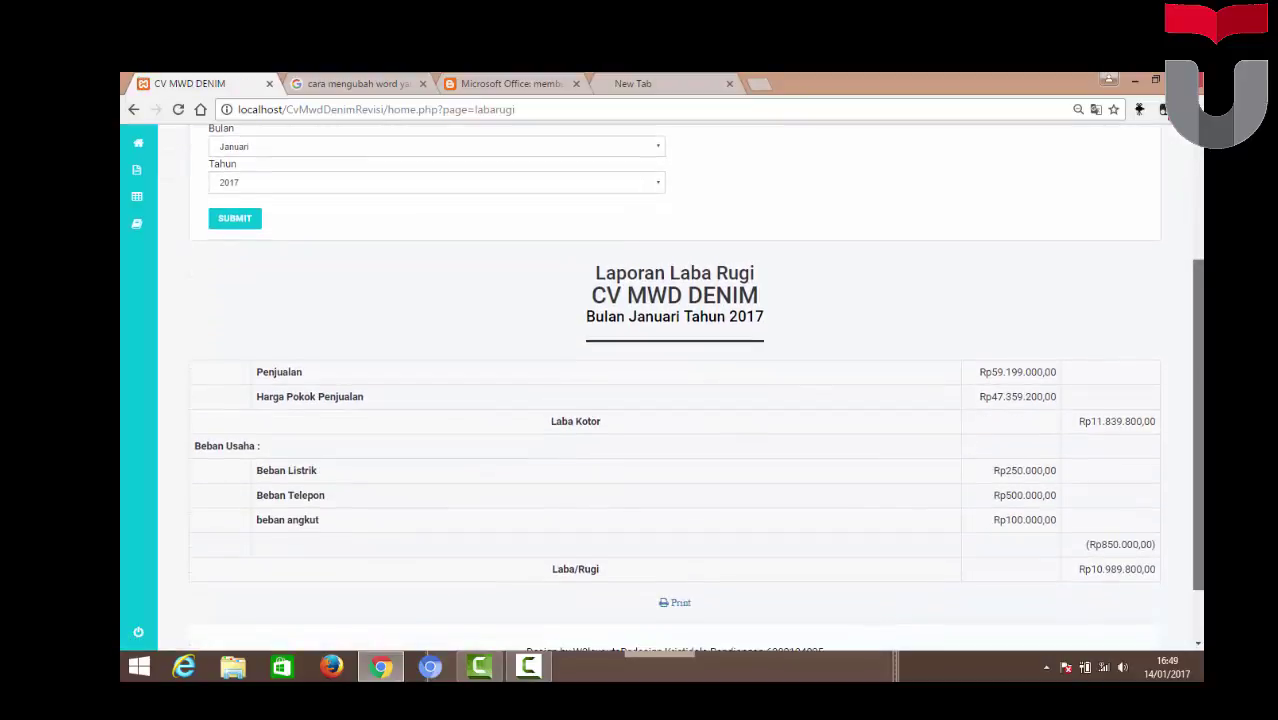
scroll(675, 390, "down", 1)
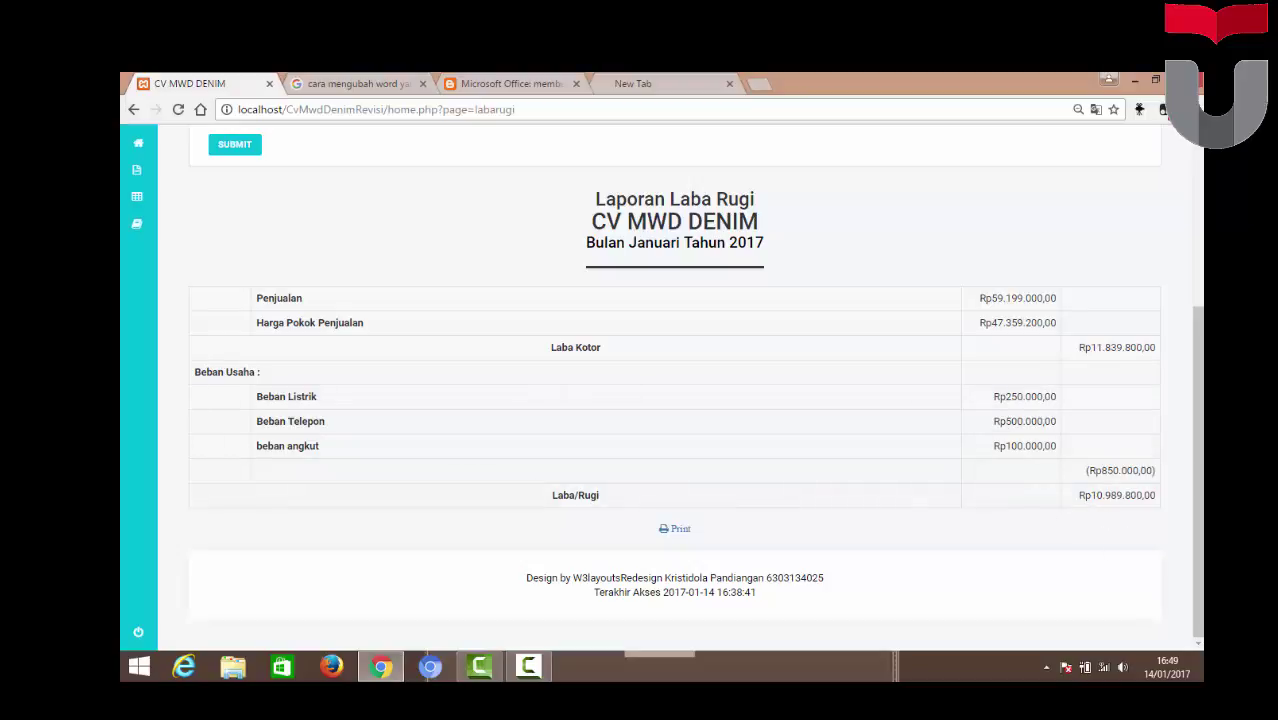
scroll(675, 380, "up", 1)
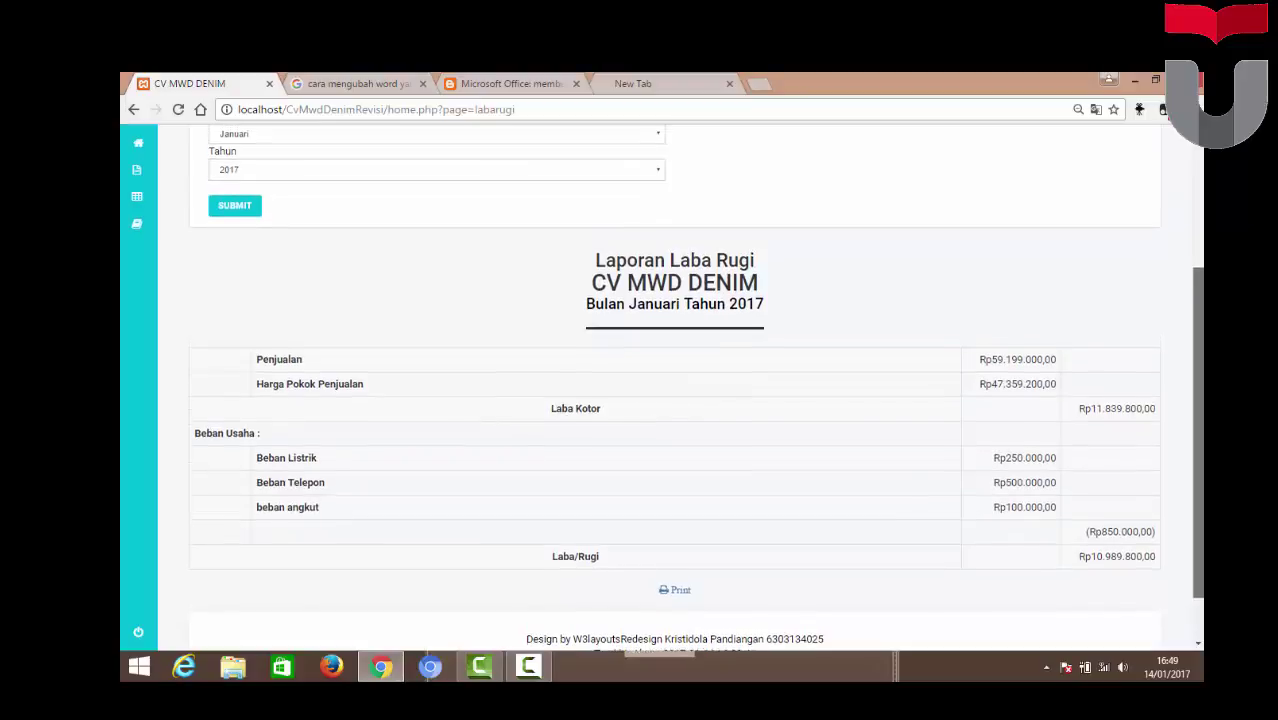
scroll(837, 272, "up", 3)
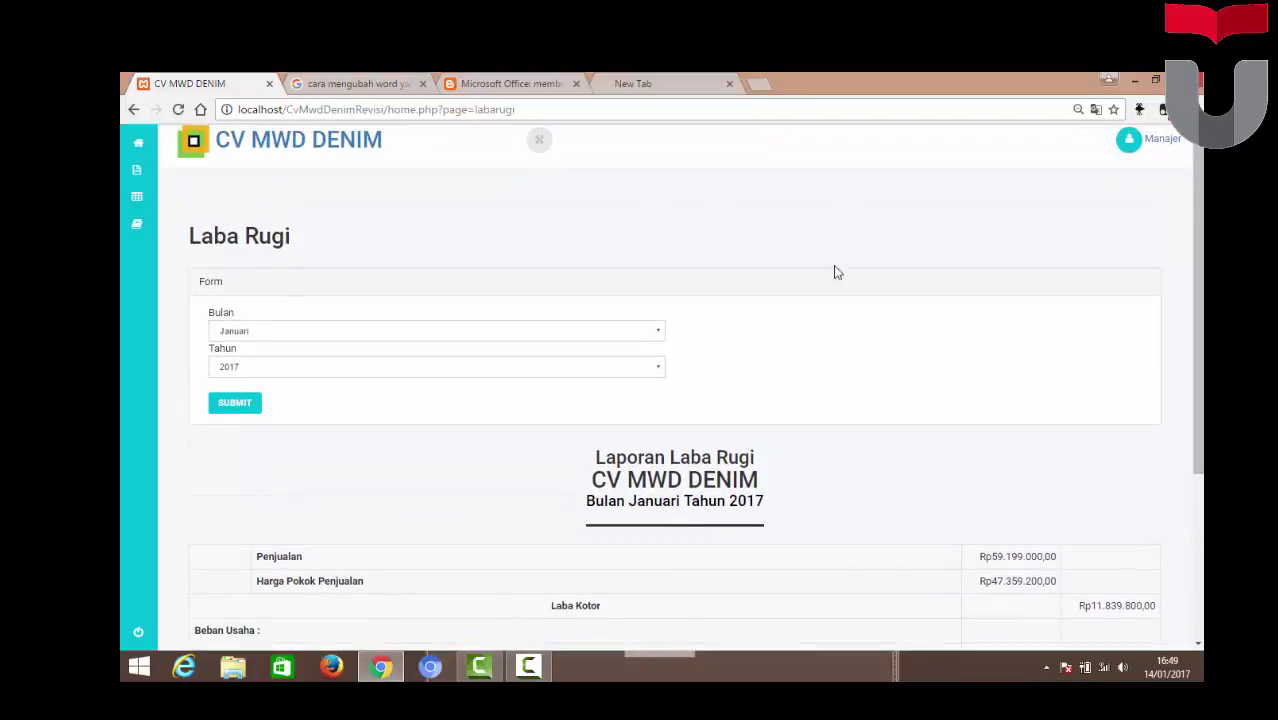
scroll(1196, 300, "up", 1)
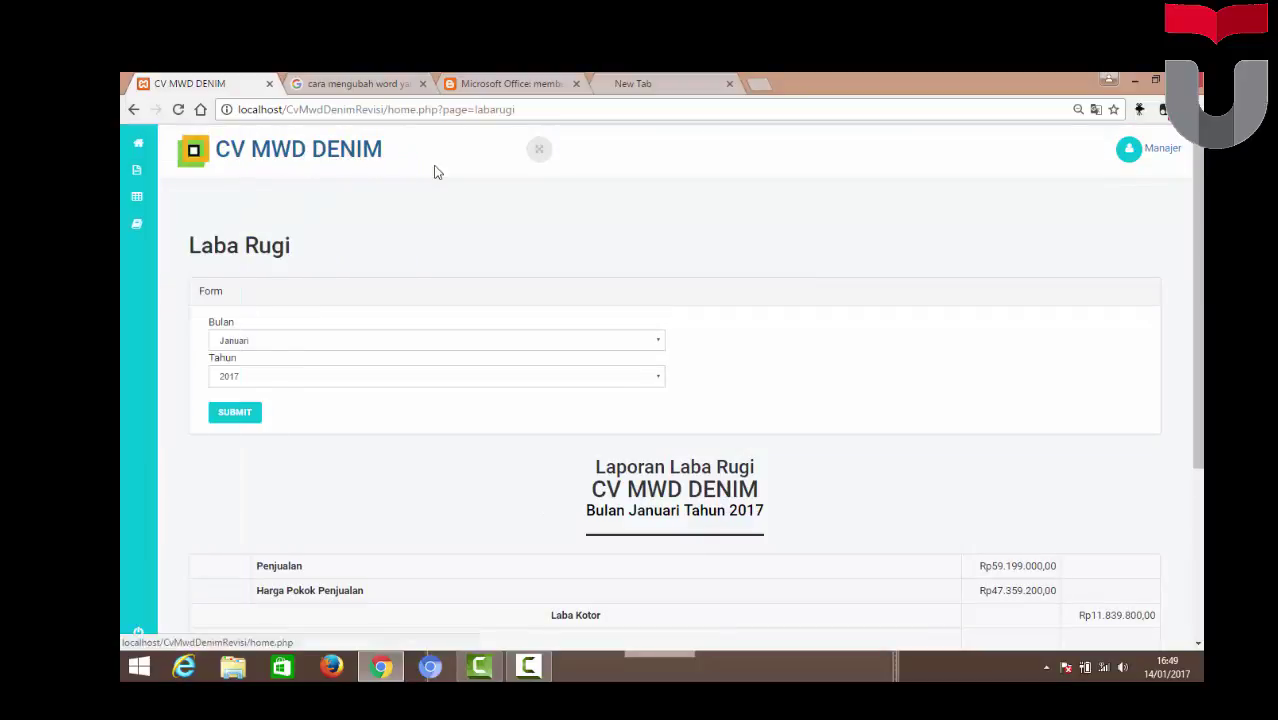
Log out of the Manajer account
left_click(1128, 152)
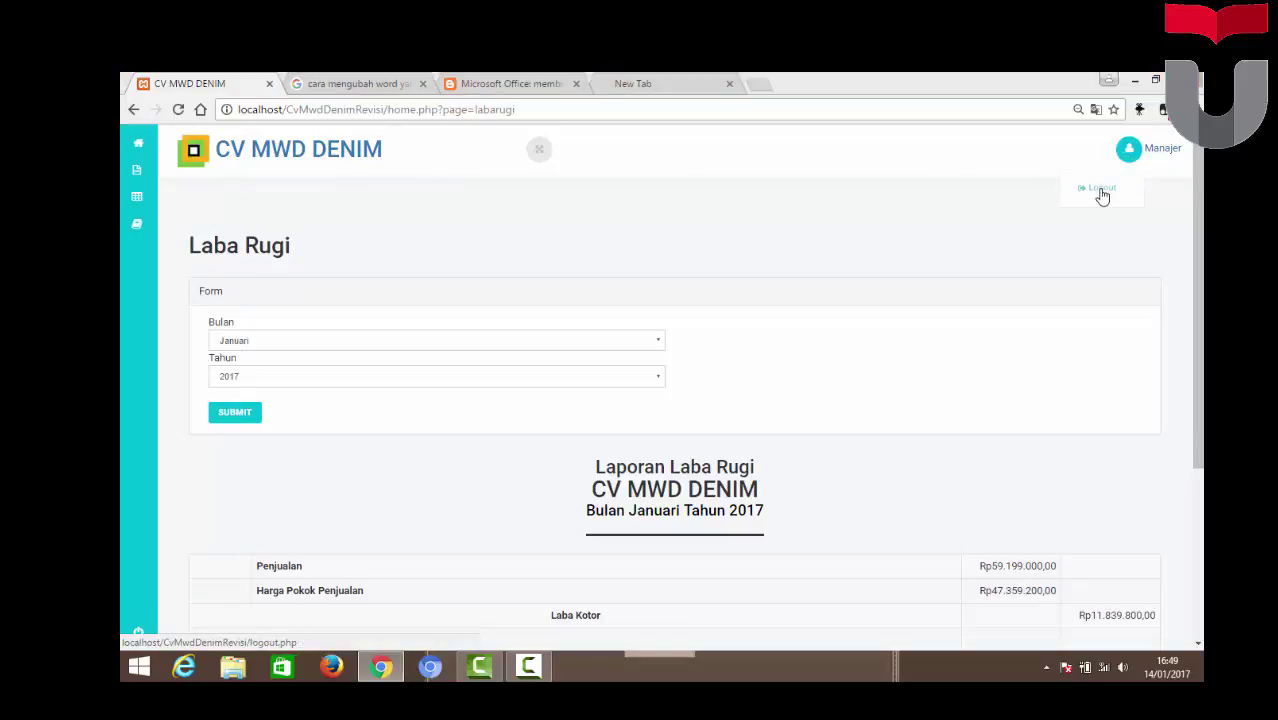
left_click(1101, 191)
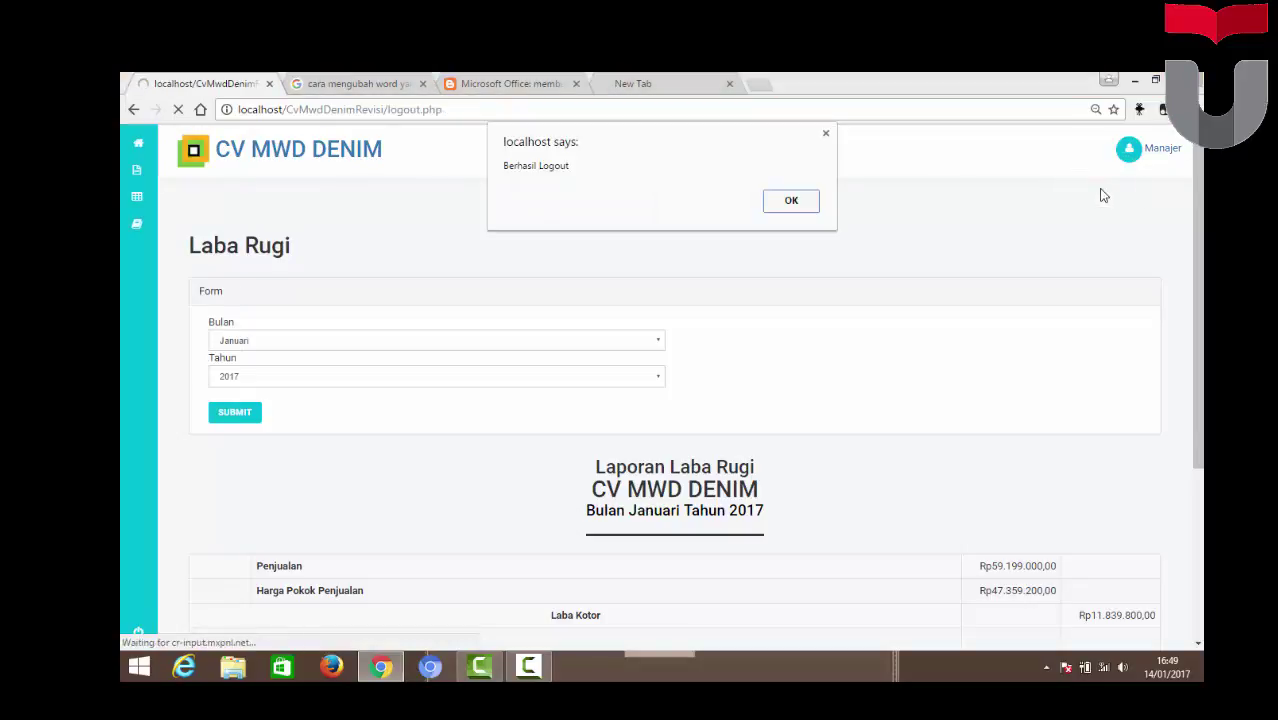
left_click(791, 201)
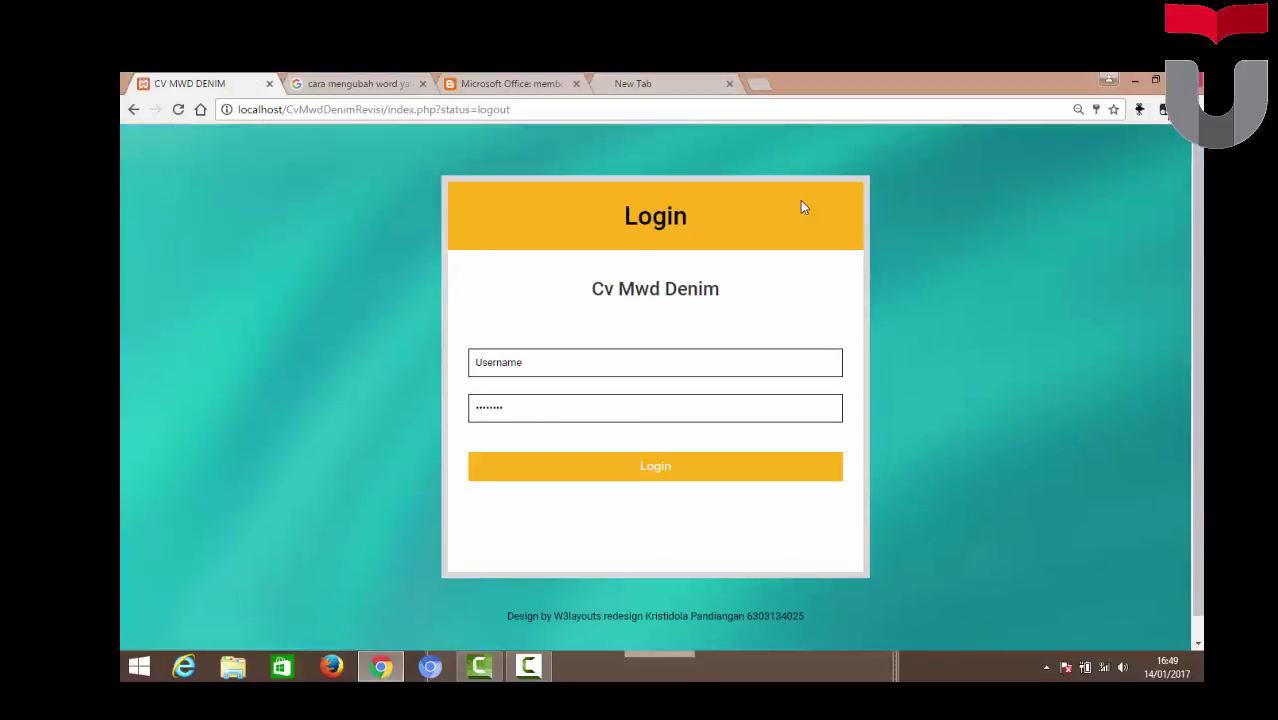
Sign in with the saved owner username and the owner's password
left_click(544, 373)
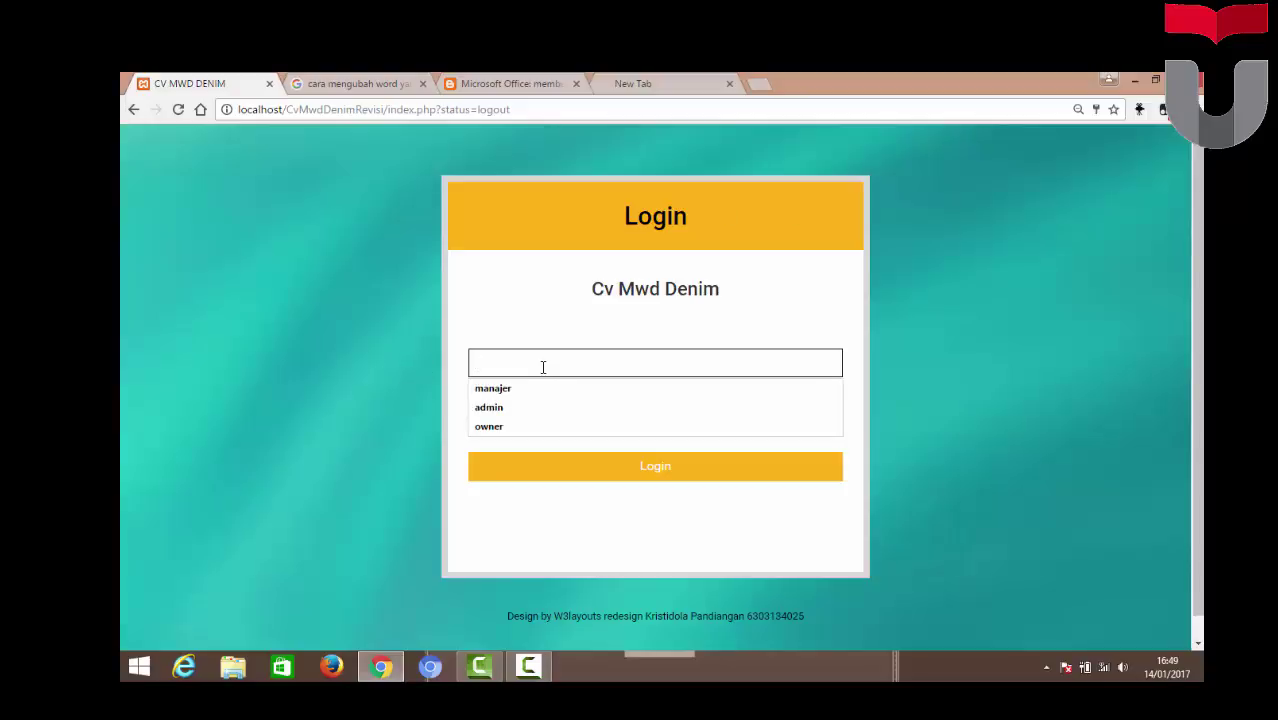
left_click(528, 426)
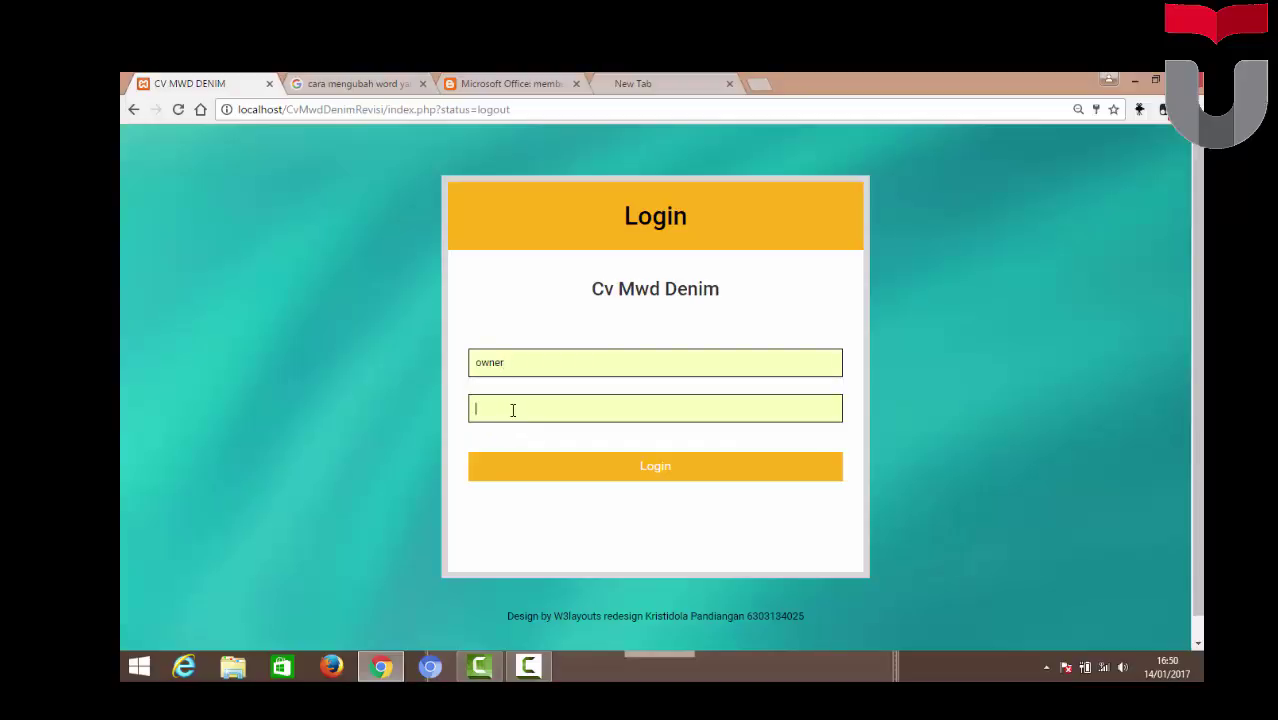
left_click(512, 410)
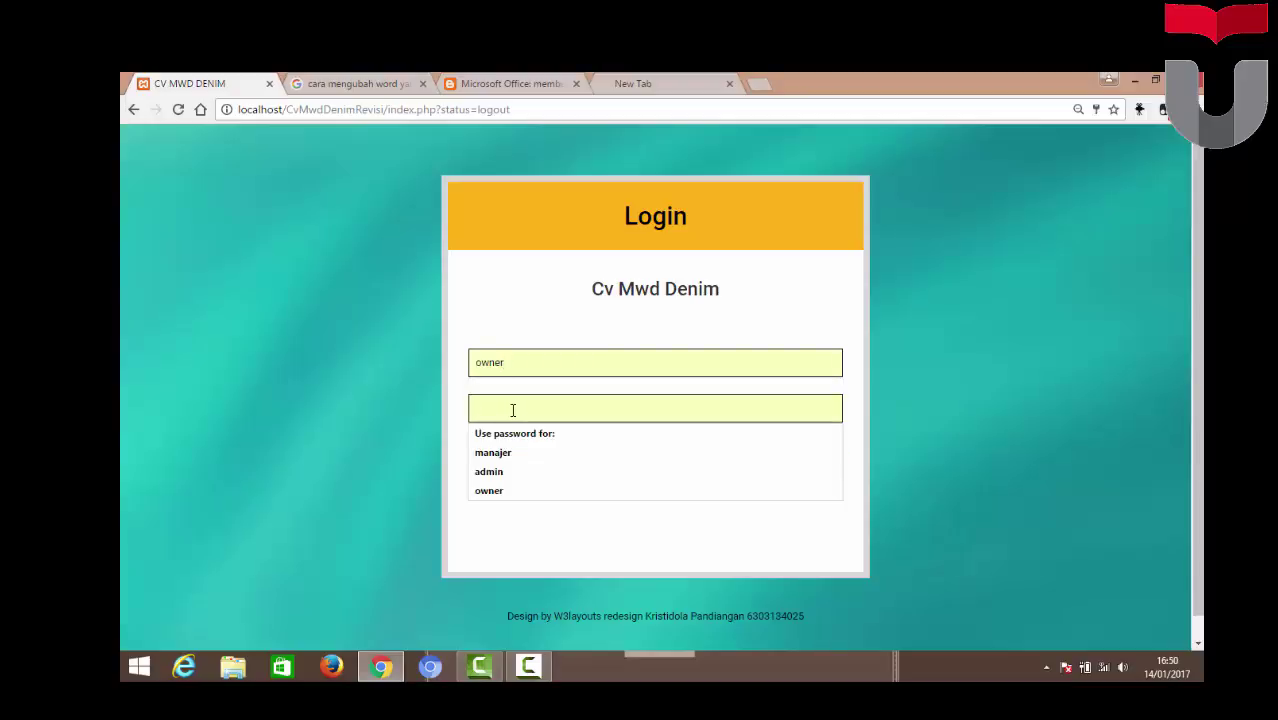
type("ow")
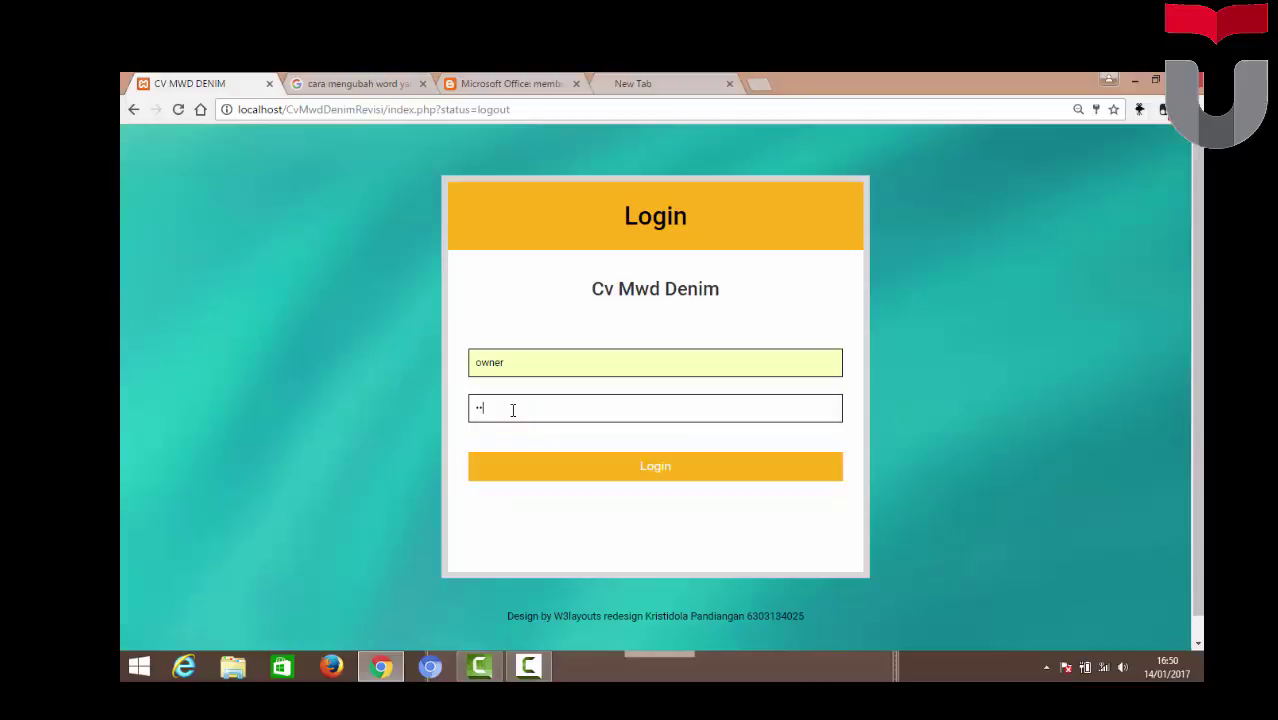
type("ner")
key("Return")
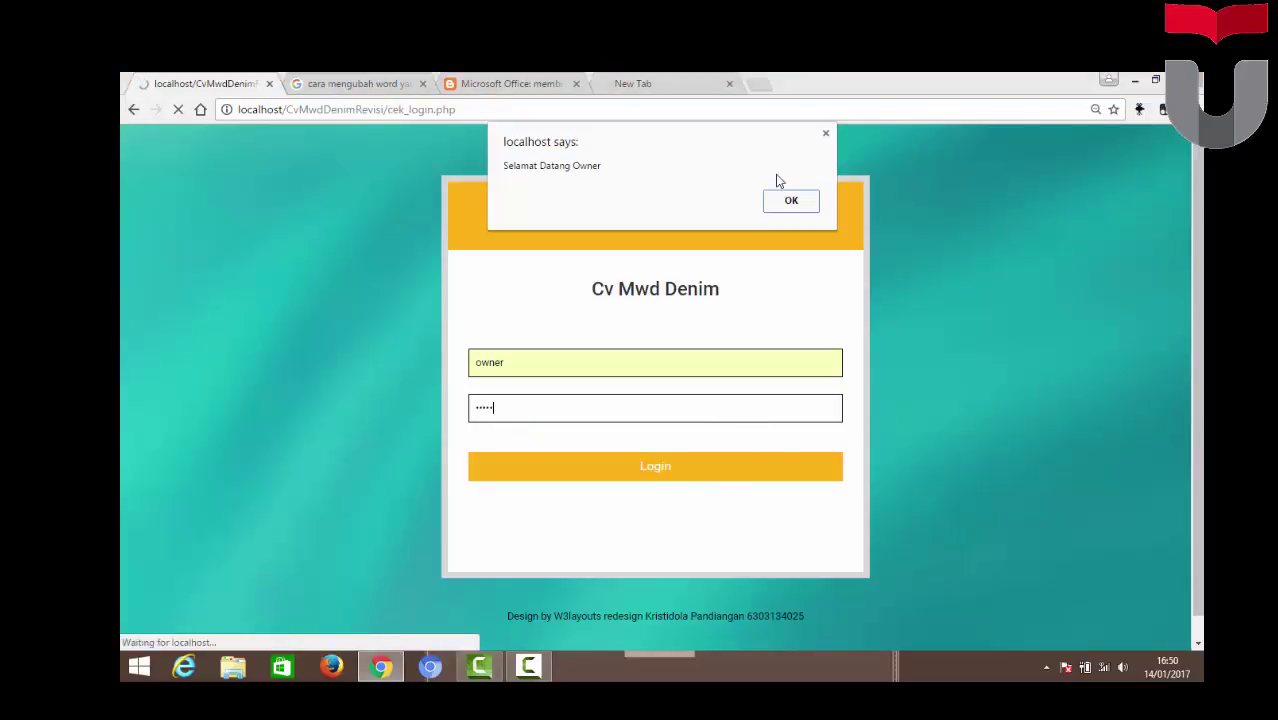
left_click(802, 205)
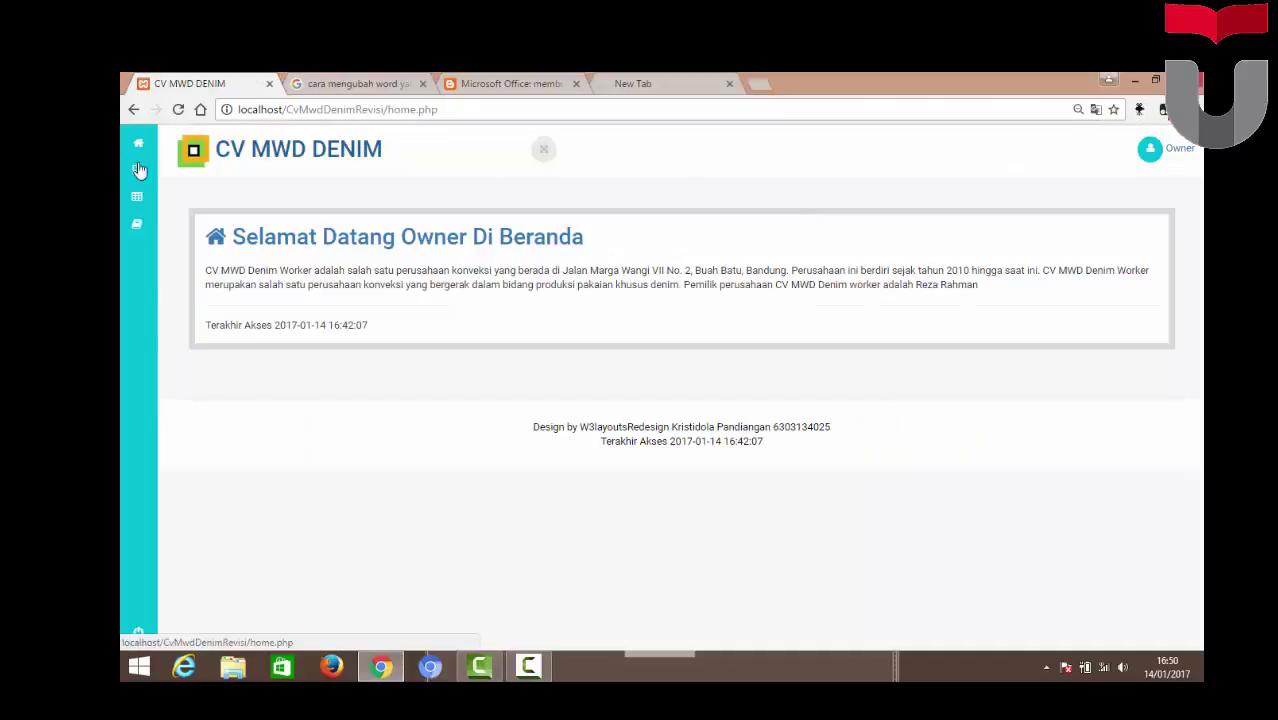
Visit Master > COA, then Master > Produk to list the three denim products
mouse_move(140, 170)
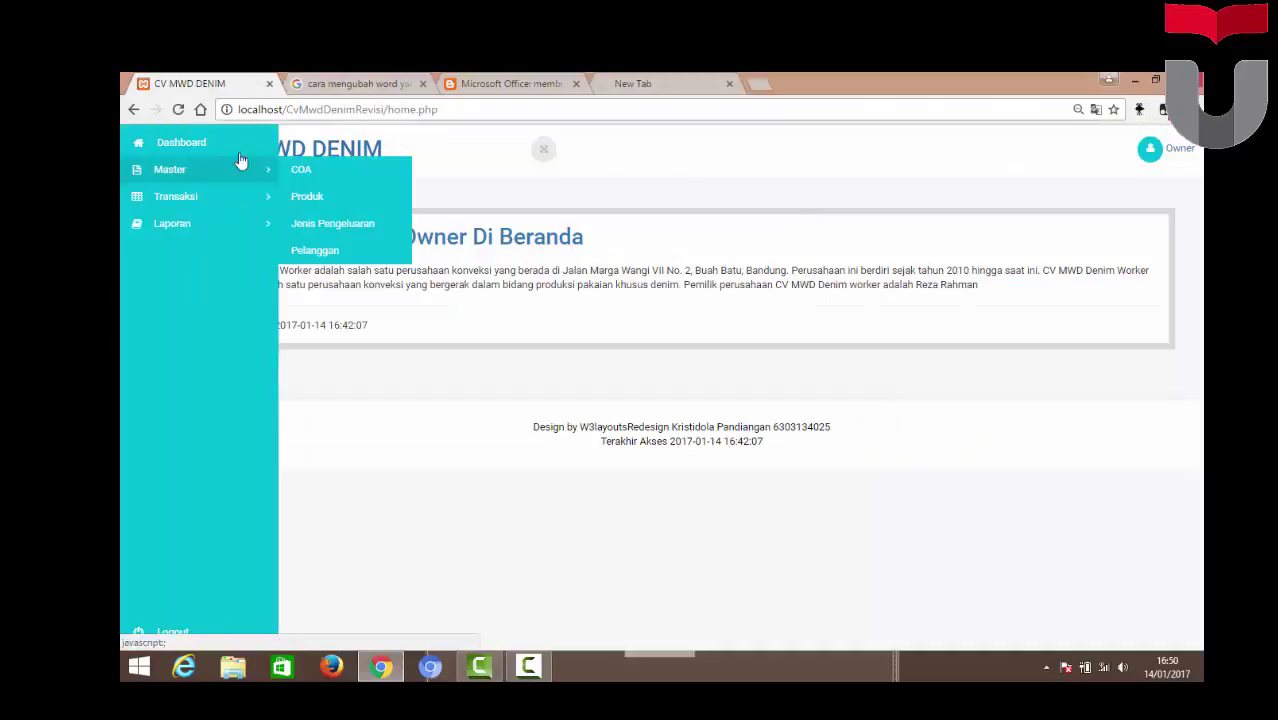
left_click(335, 179)
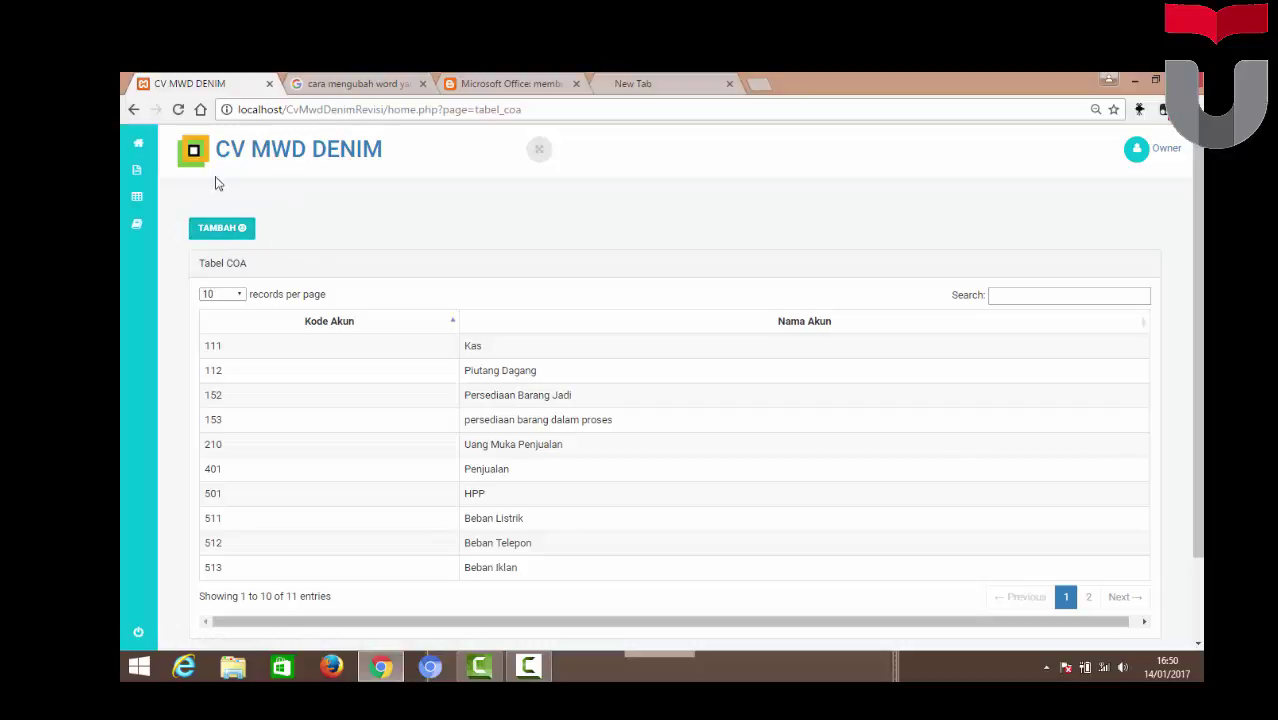
mouse_move(160, 170)
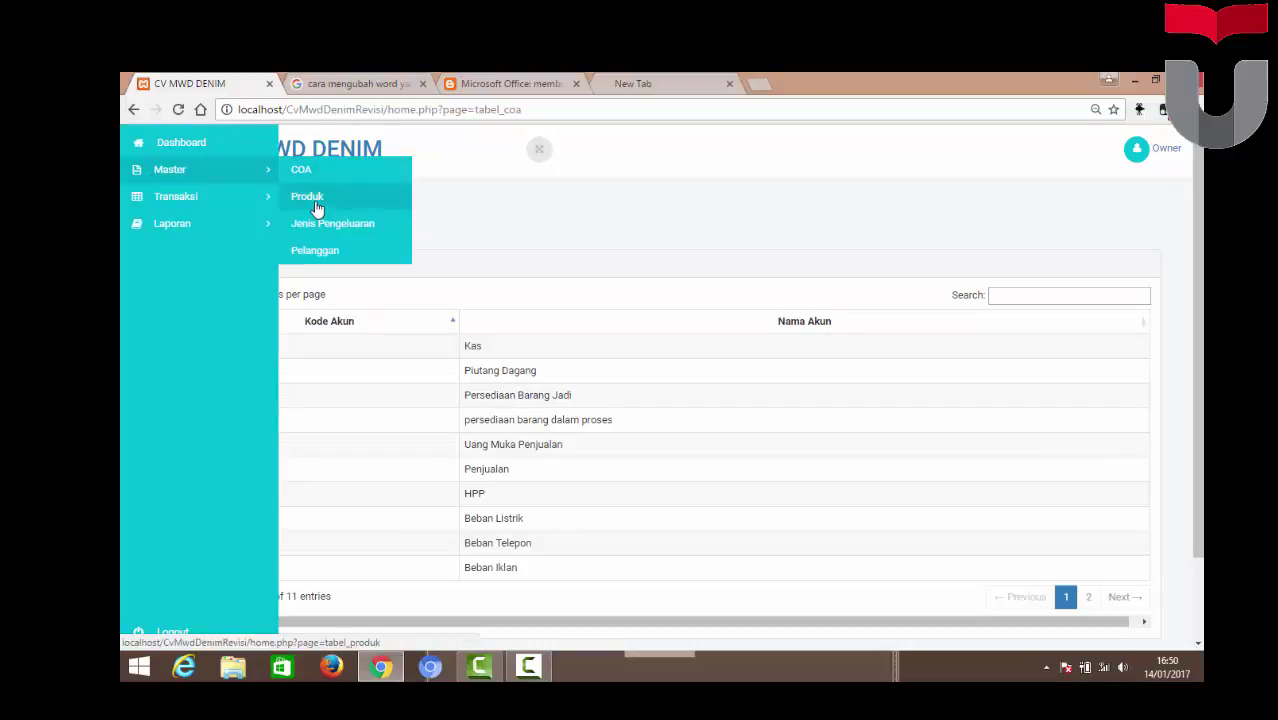
left_click(316, 205)
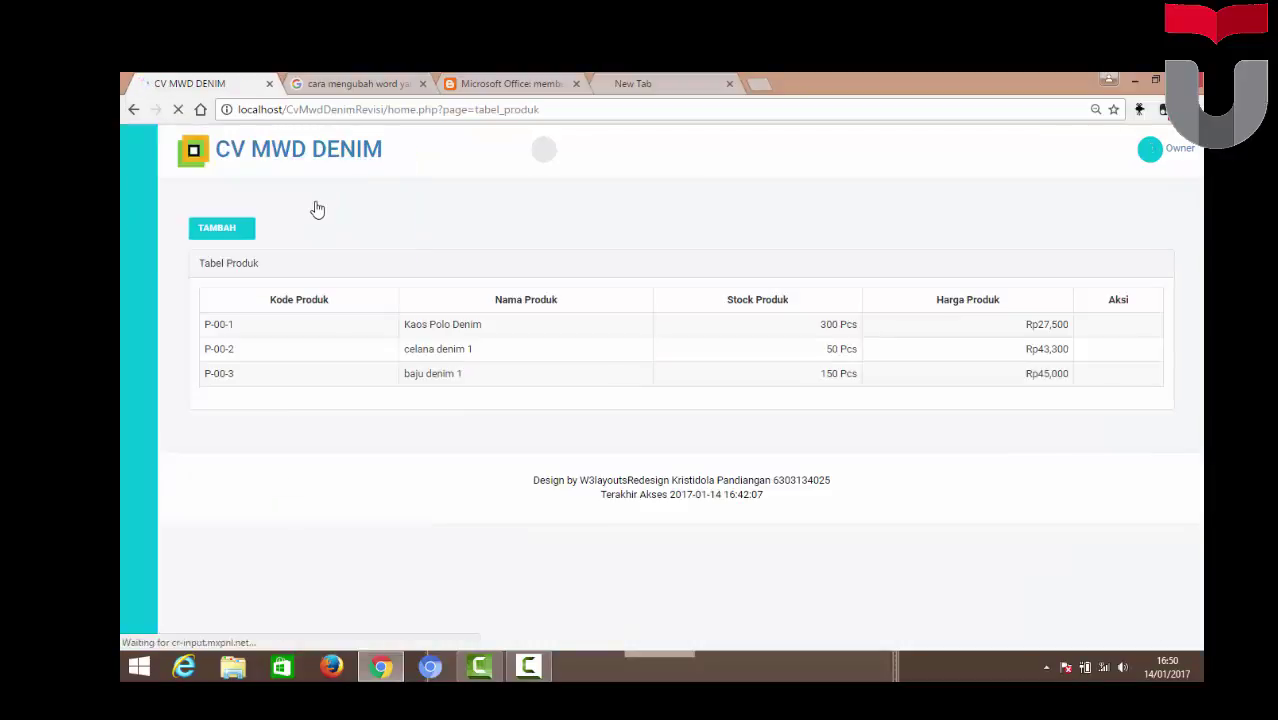